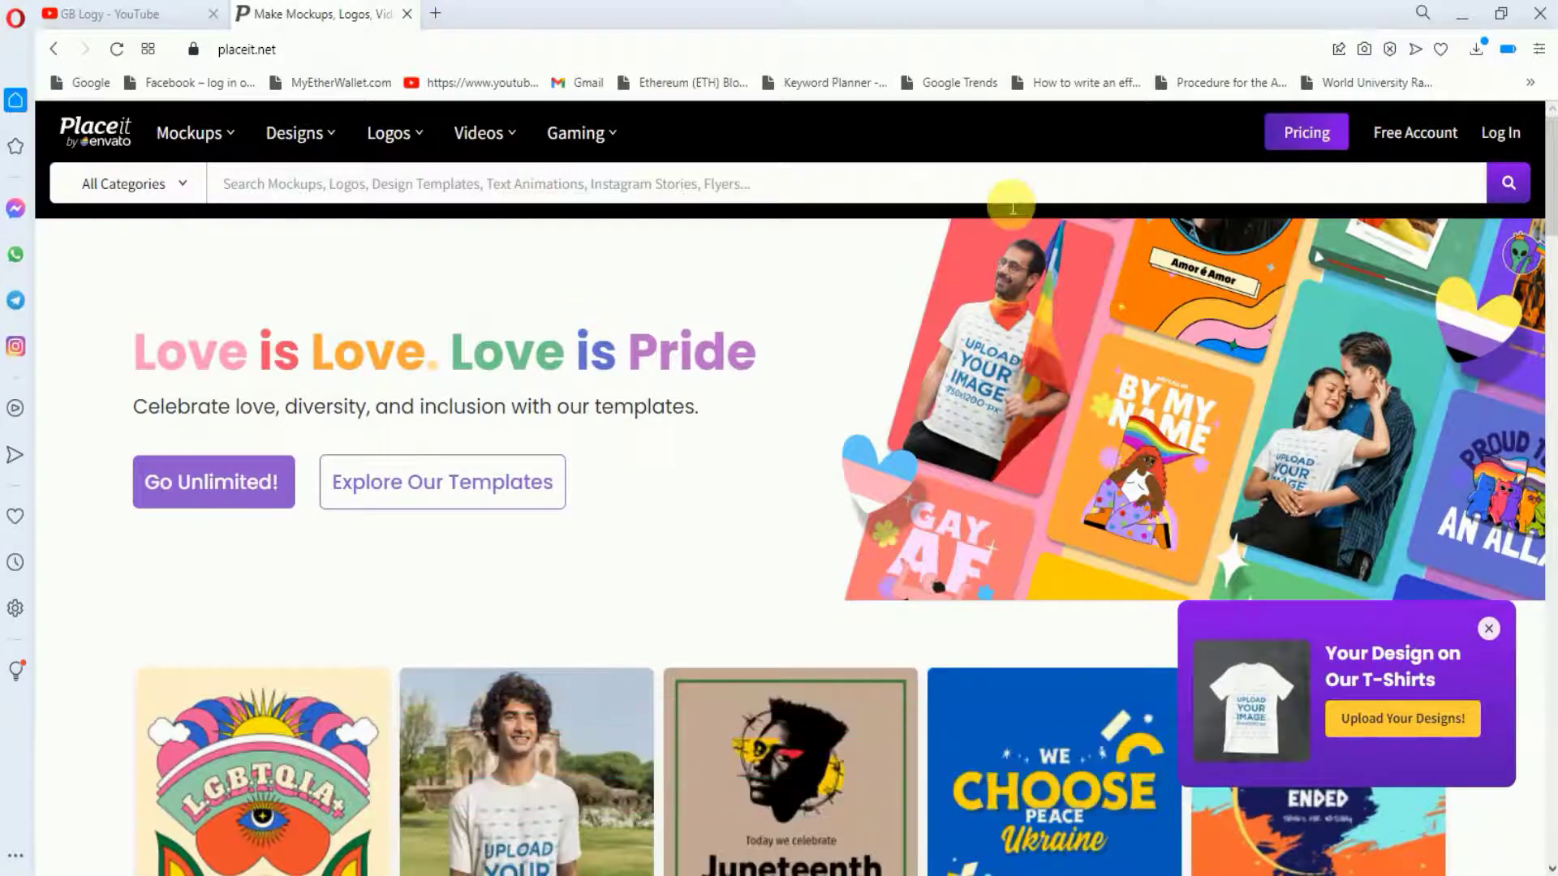
Sign up for a free account with the e-mail address and account password, completing the robot check
left_click(1418, 138)
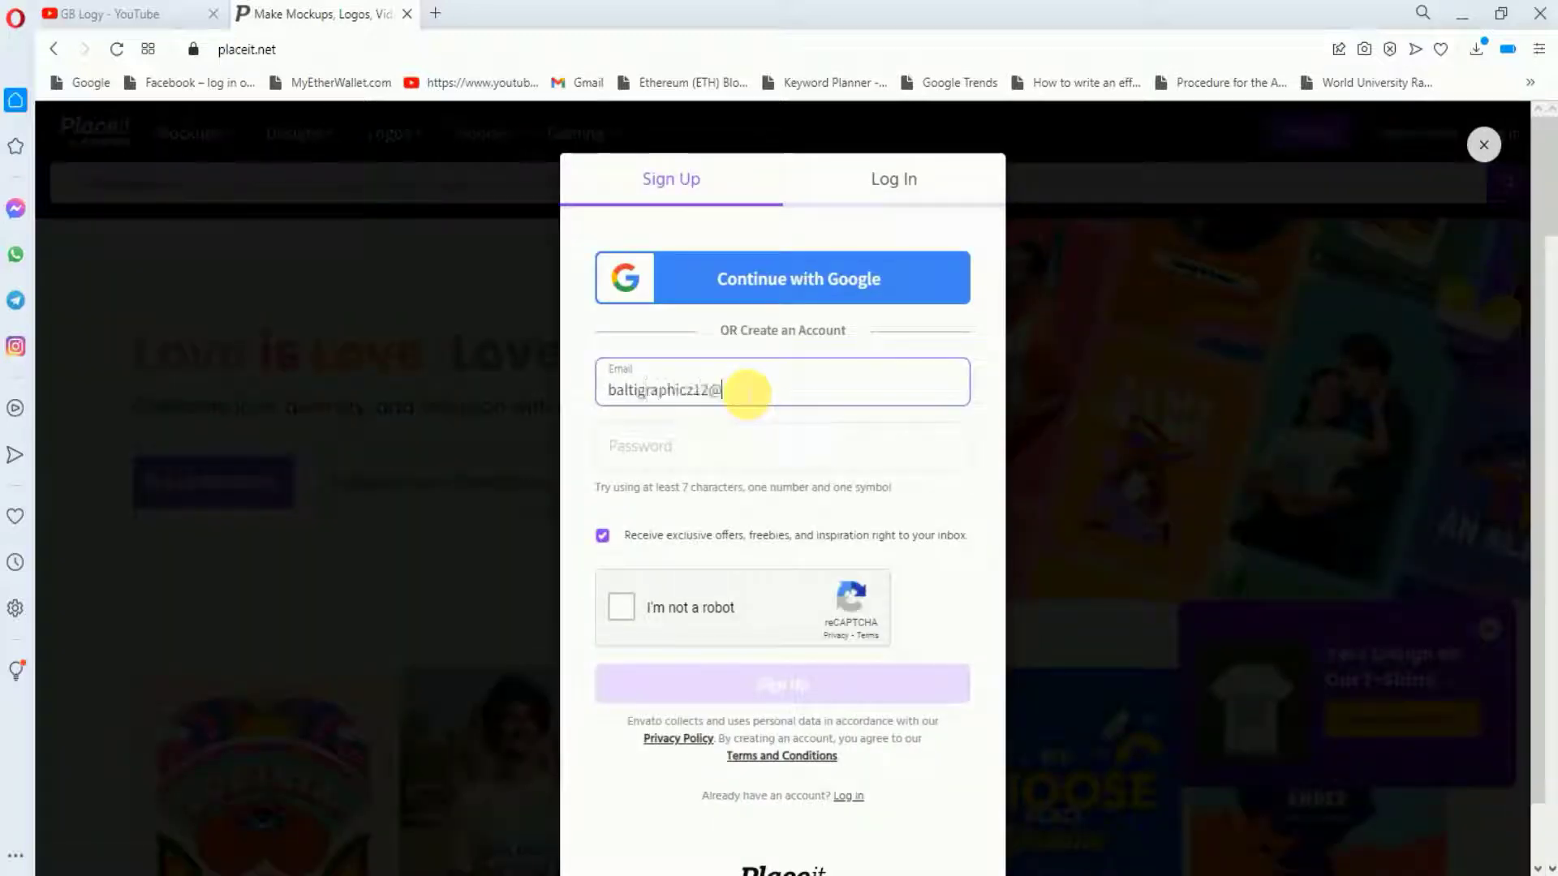
left_click(661, 446)
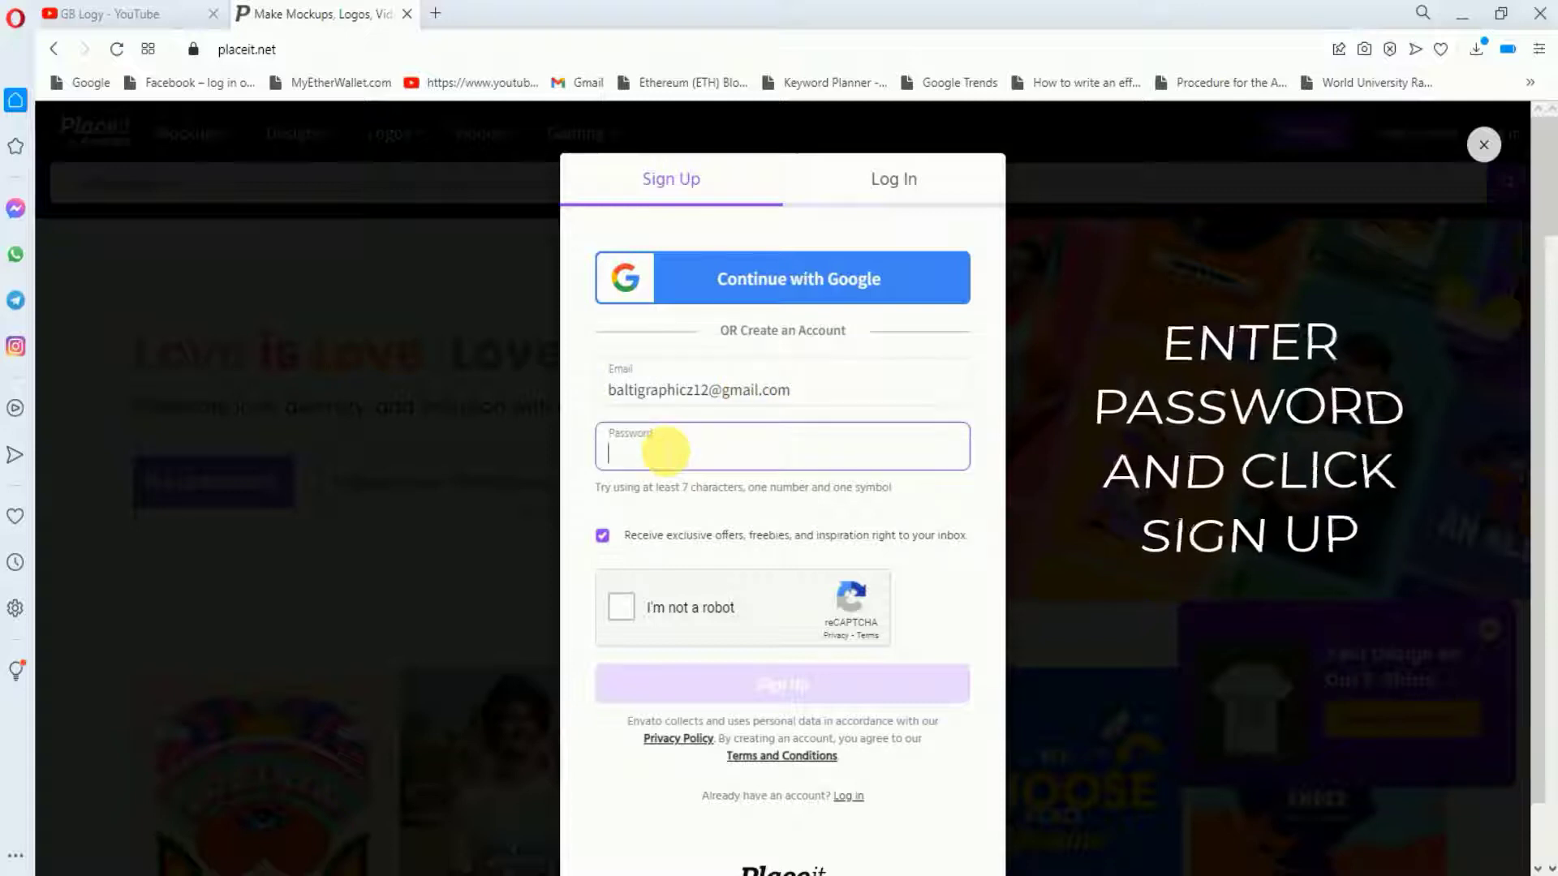
type("*********")
left_click(621, 607)
left_click(601, 542)
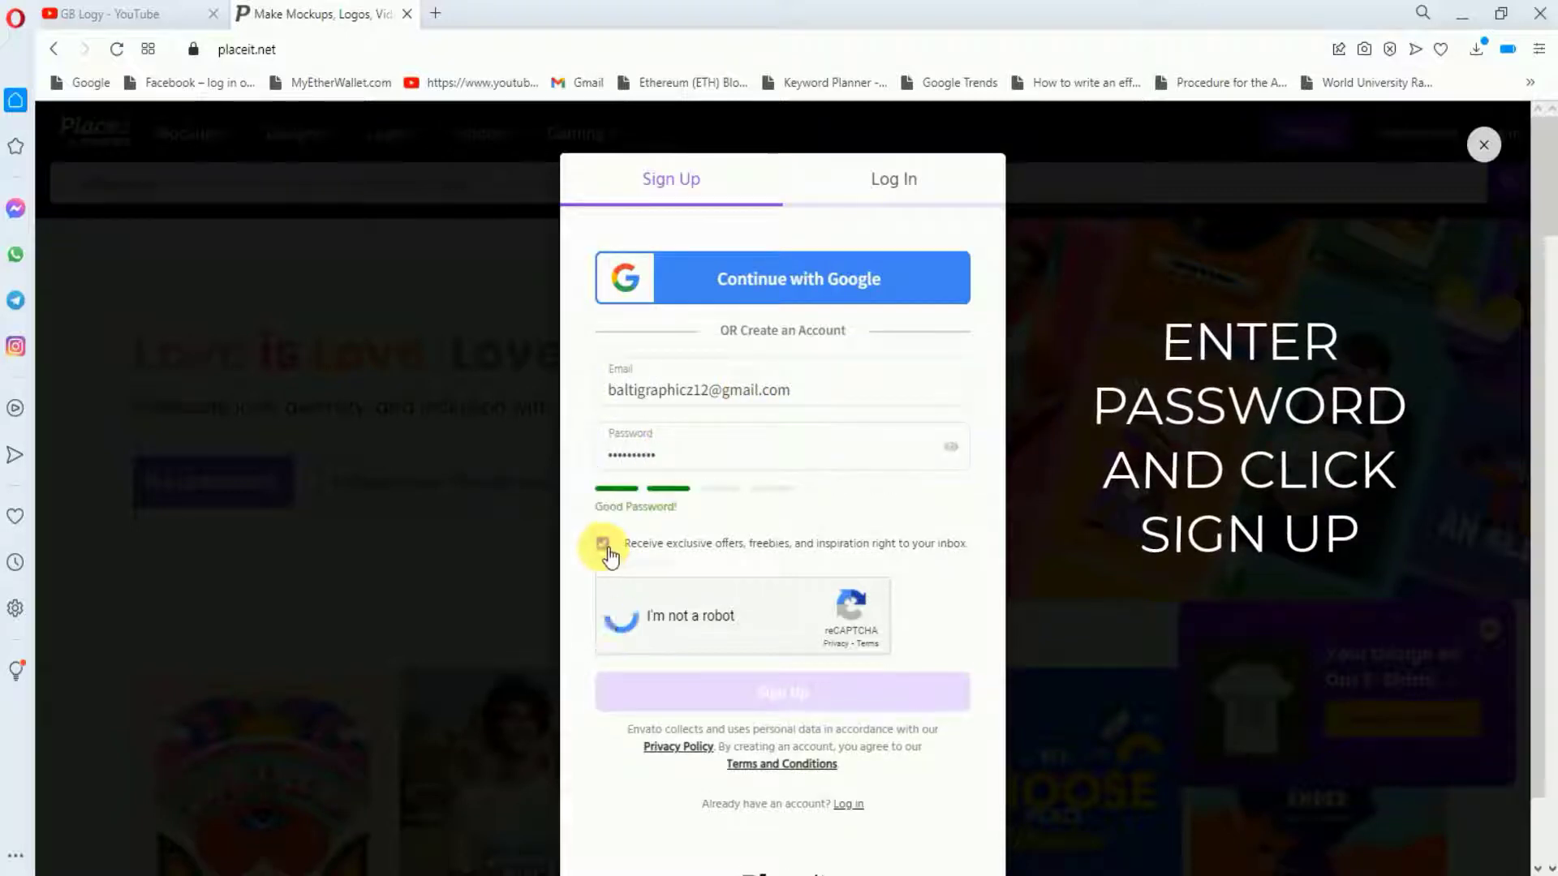
left_click(758, 690)
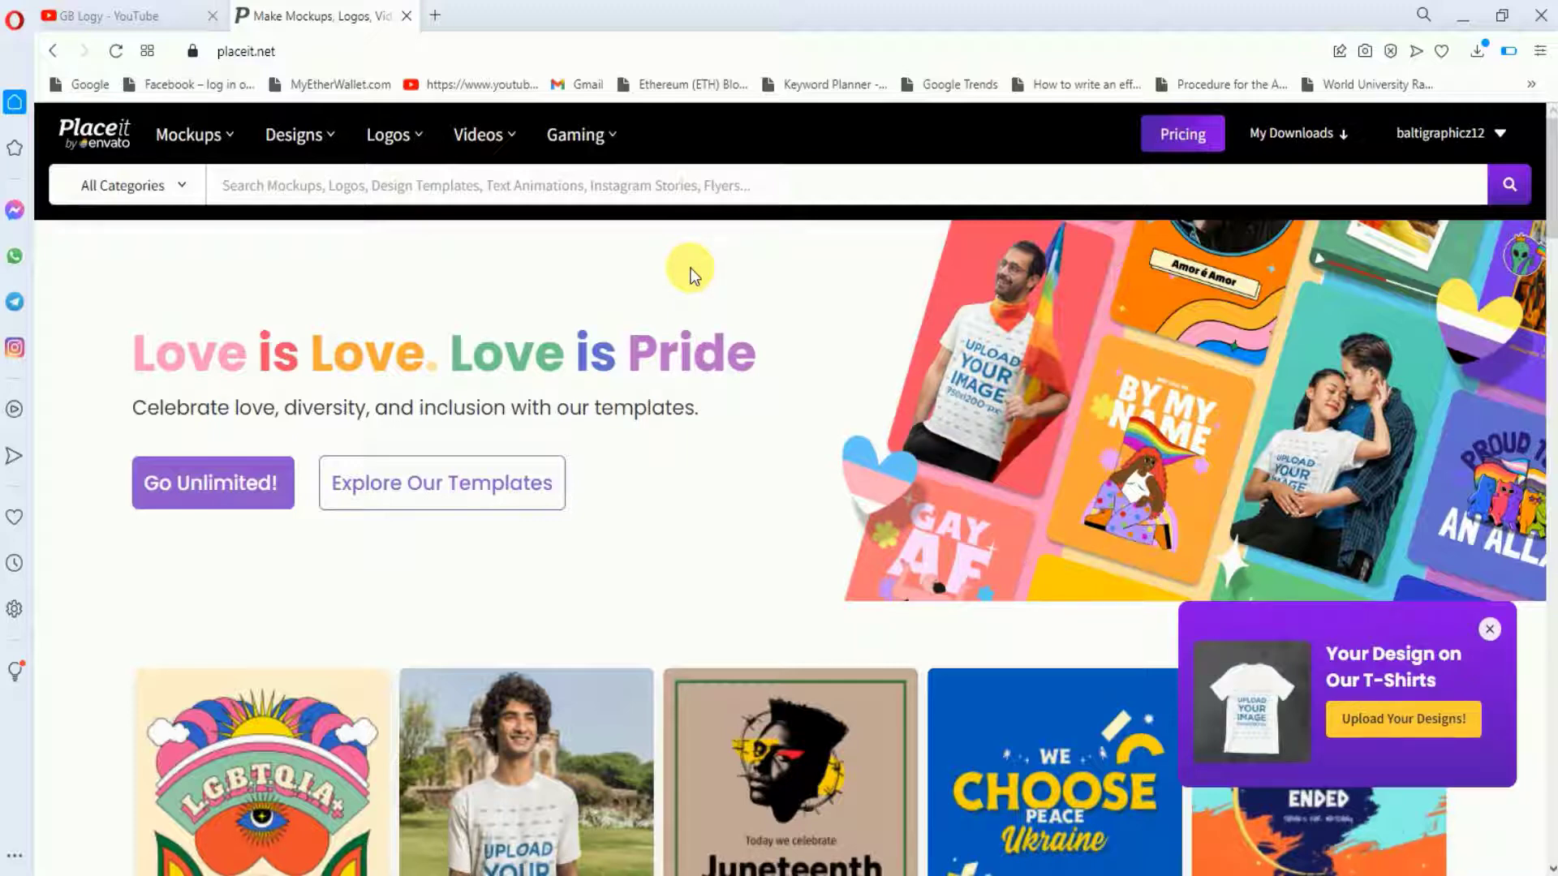
Open the Intros / Outros video templates and filter them by YouTube
mouse_move(484, 136)
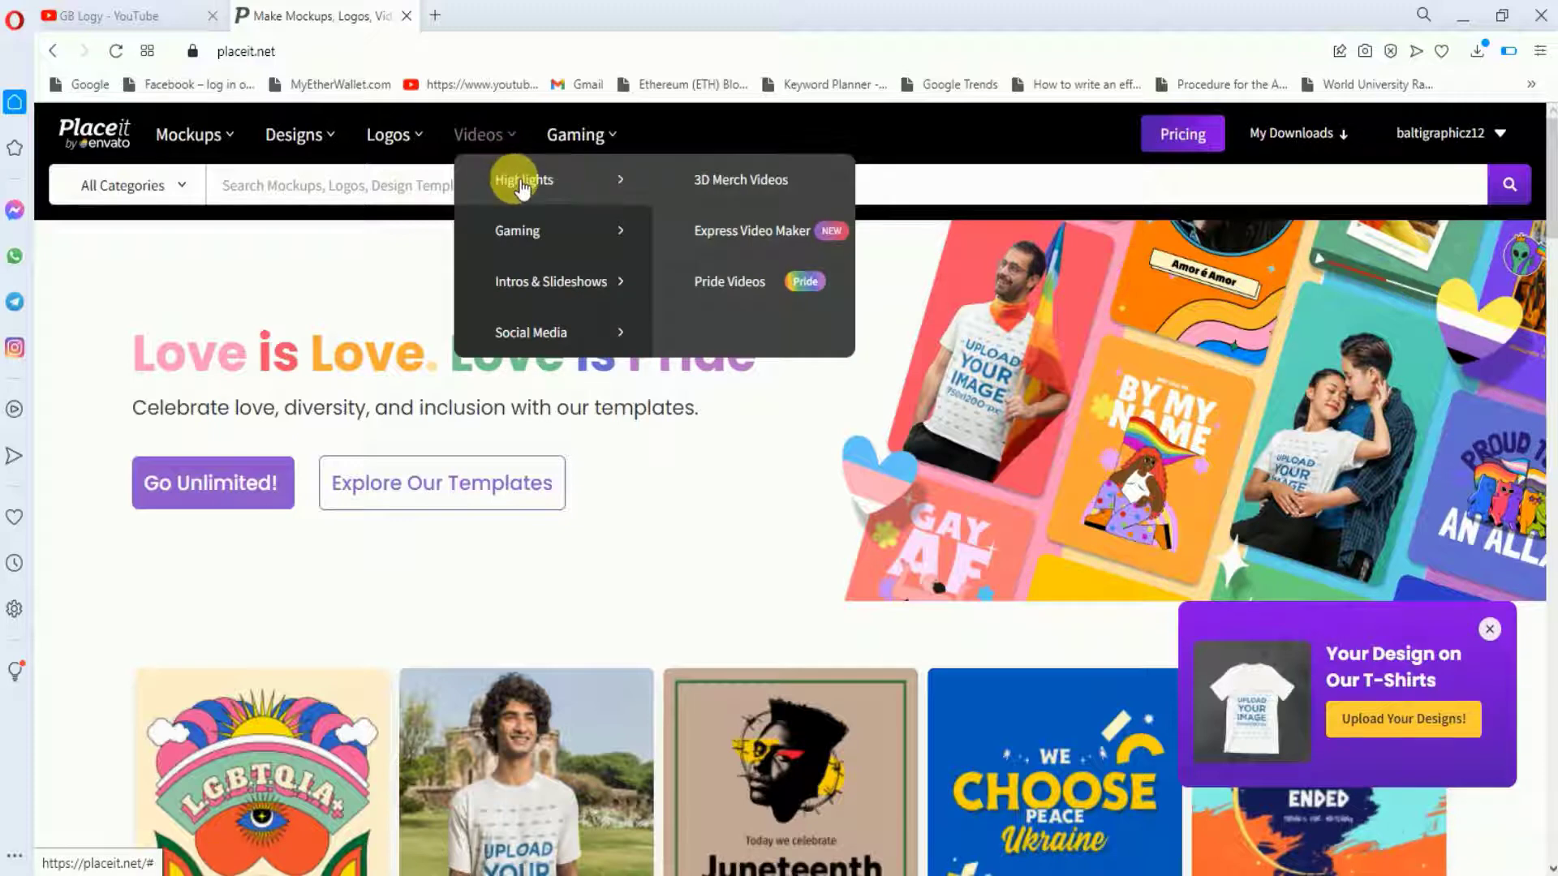
mouse_move(619, 299)
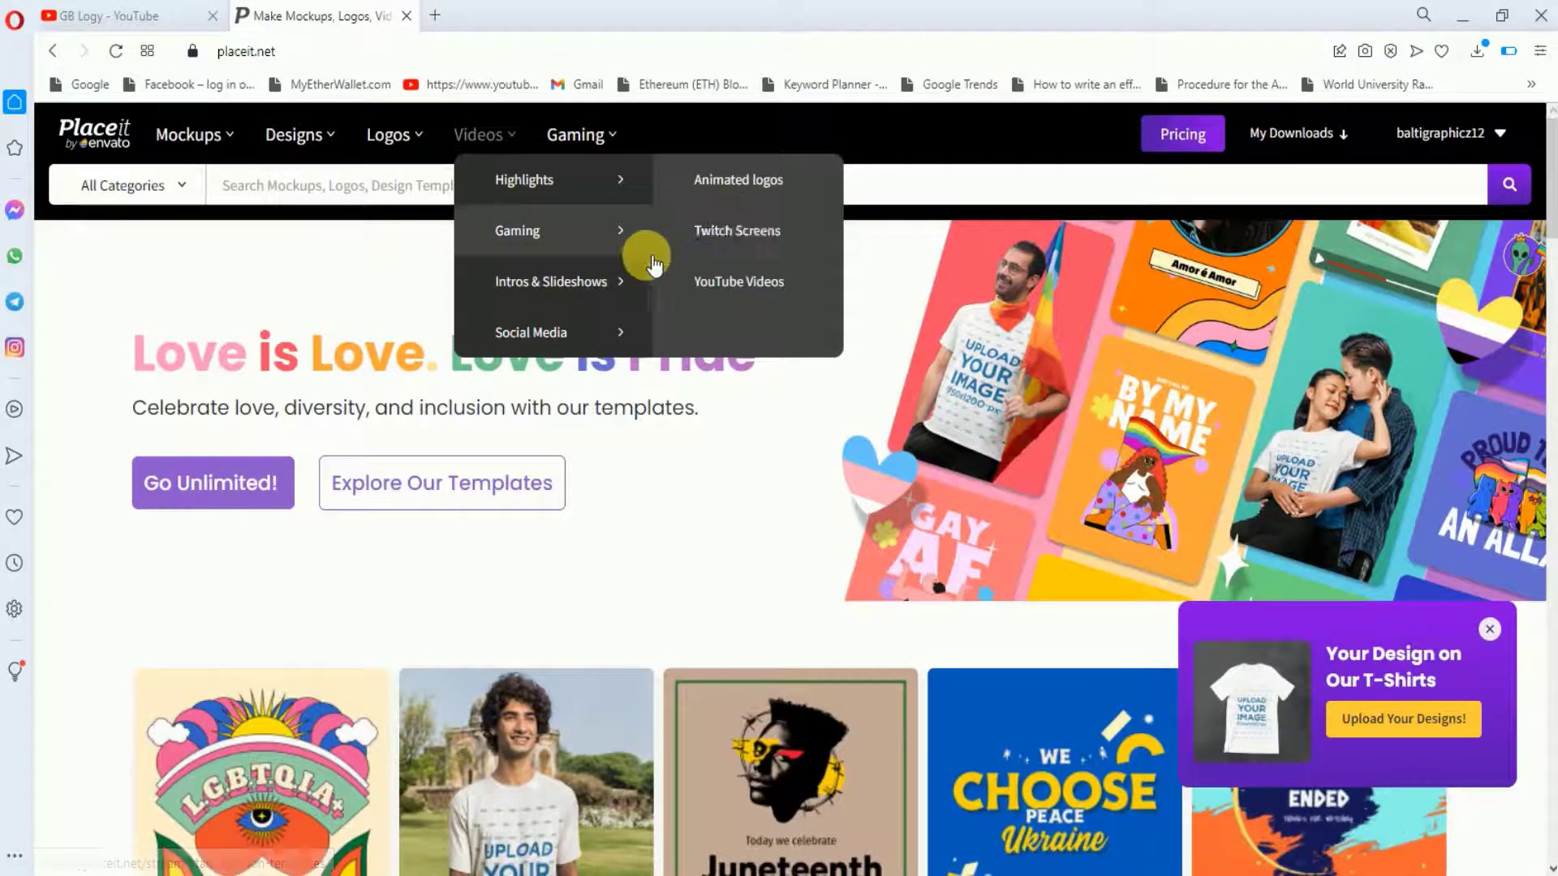
left_click(738, 182)
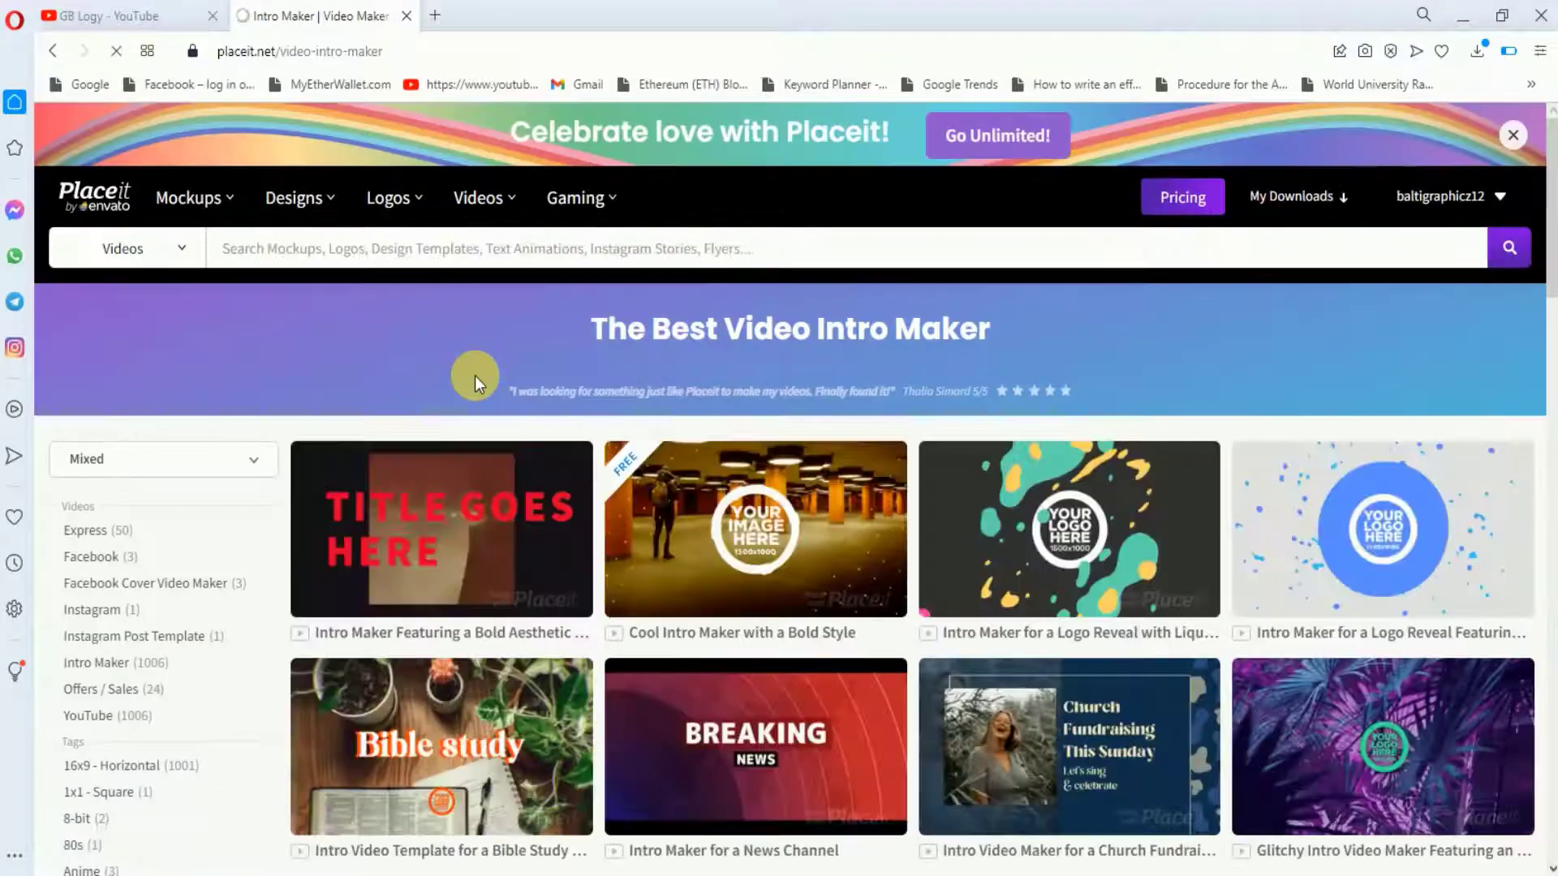
left_click(144, 718)
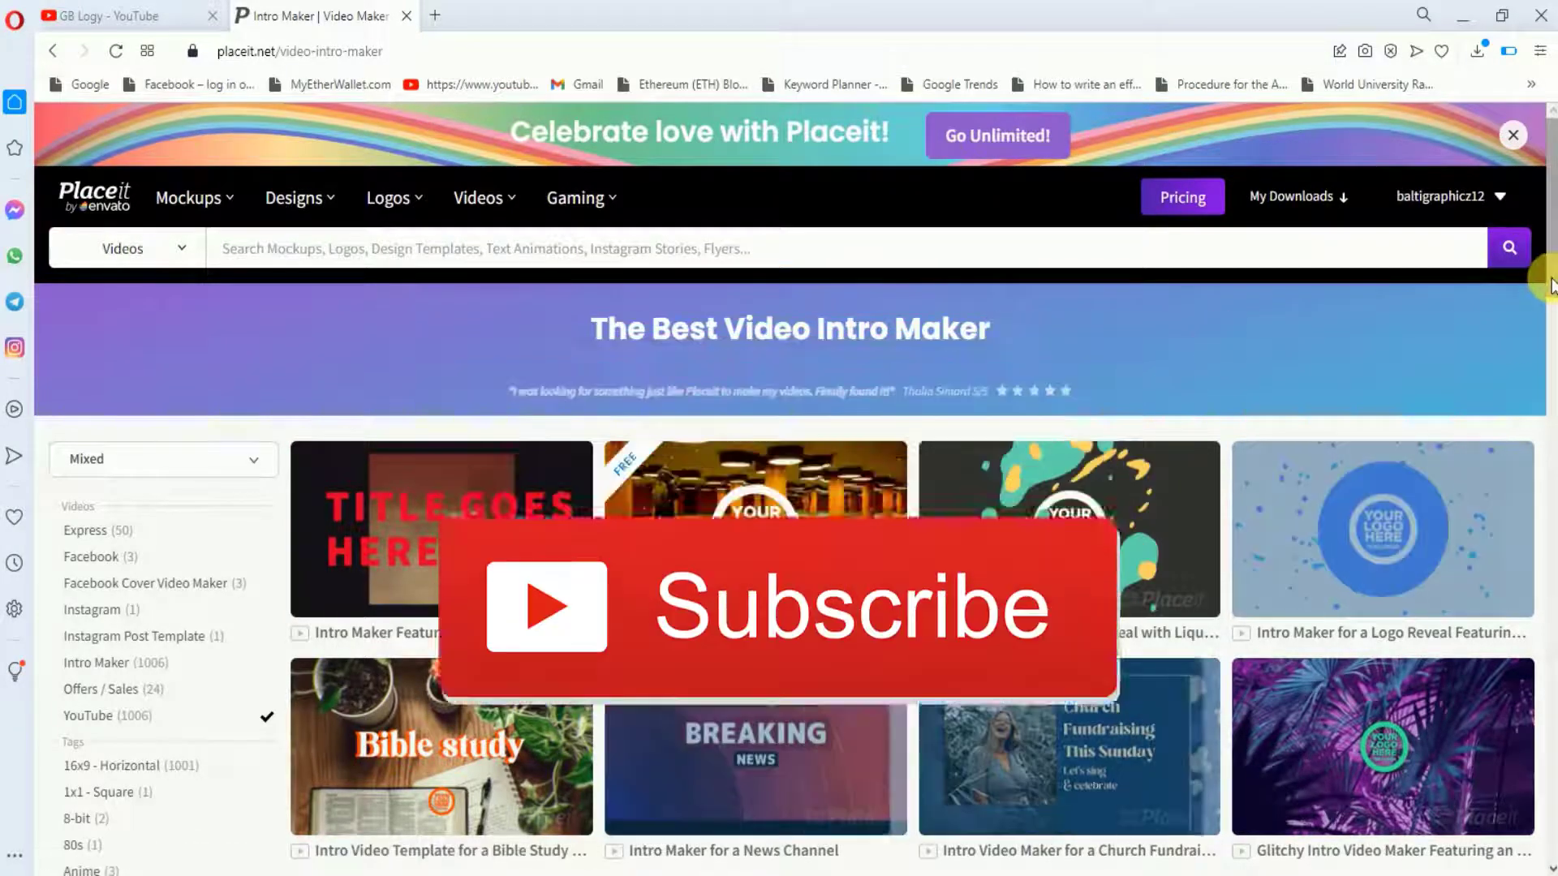
Look through the YouTube intro templates down to the end of the first results page
scroll(1537, 280, "down", 2)
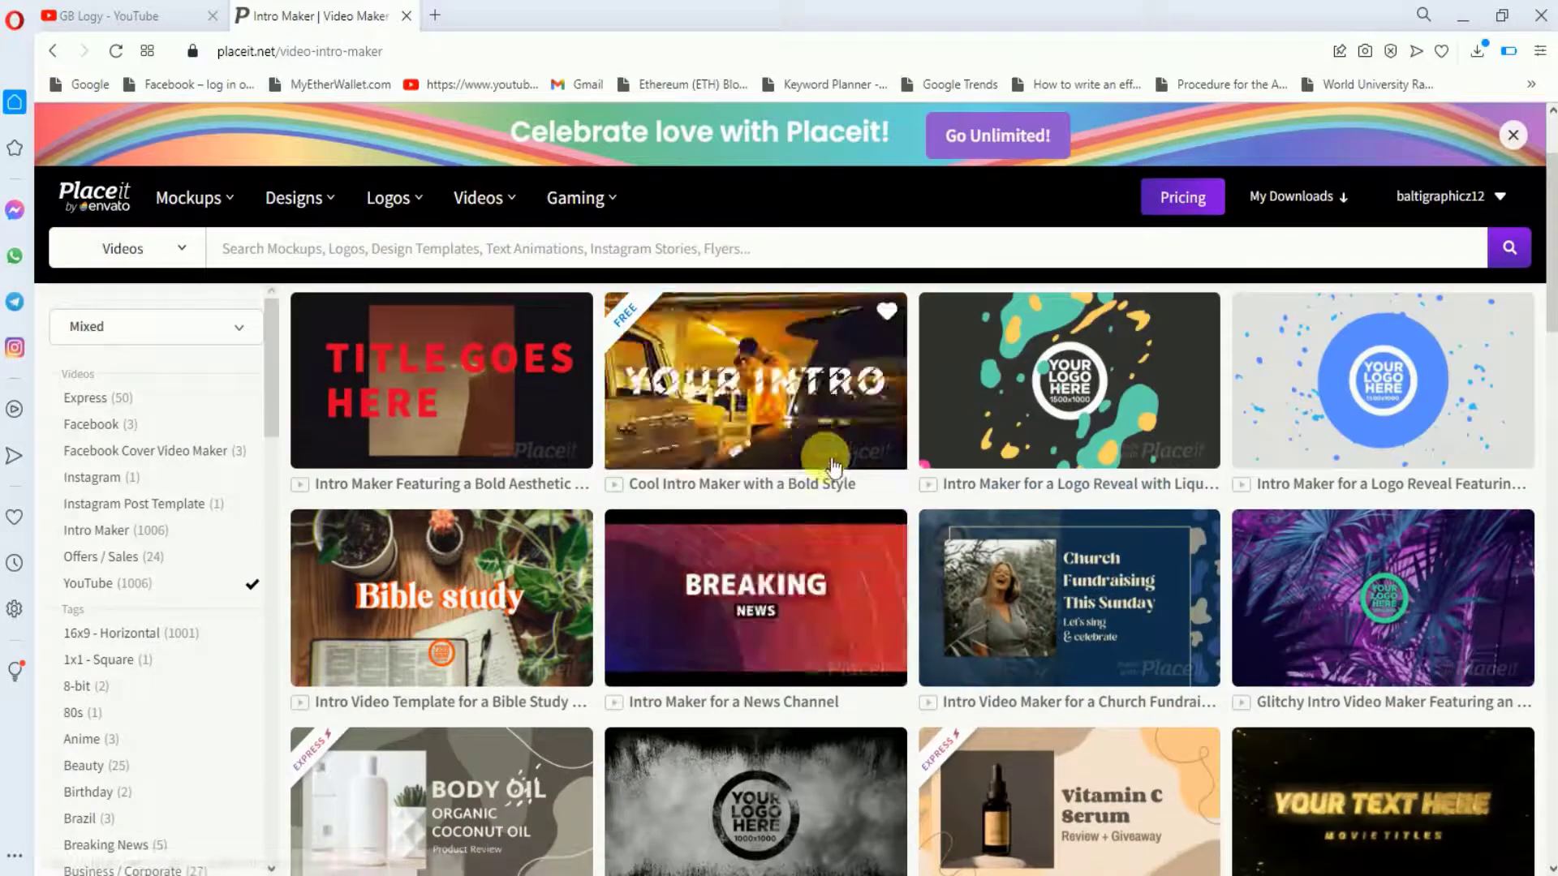
scroll(730, 407, "up", 2)
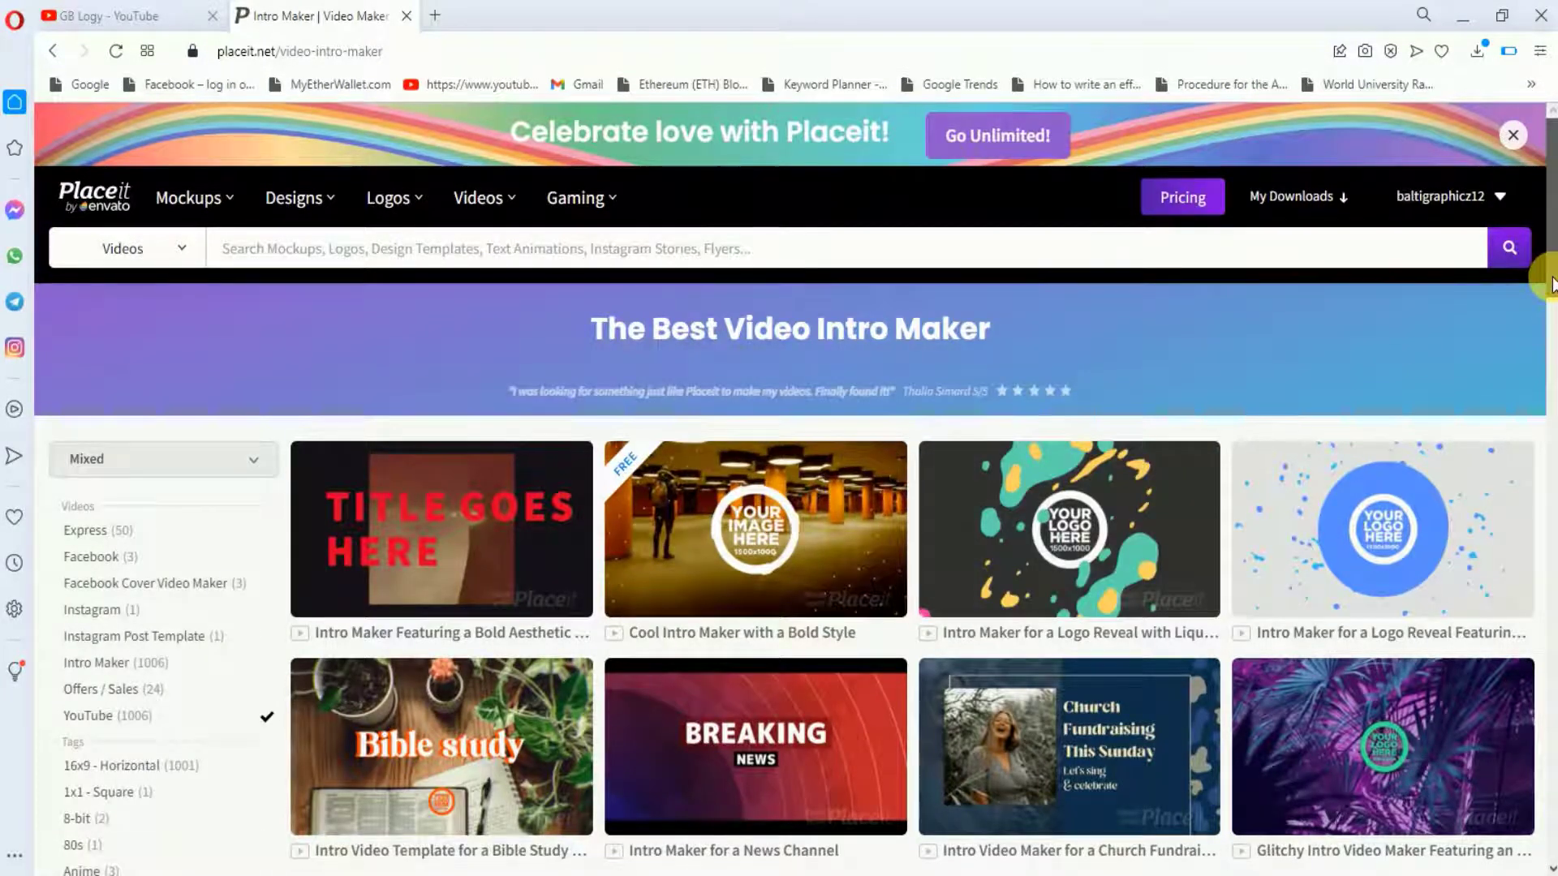
left_click_drag(1551, 284, 1520, 584)
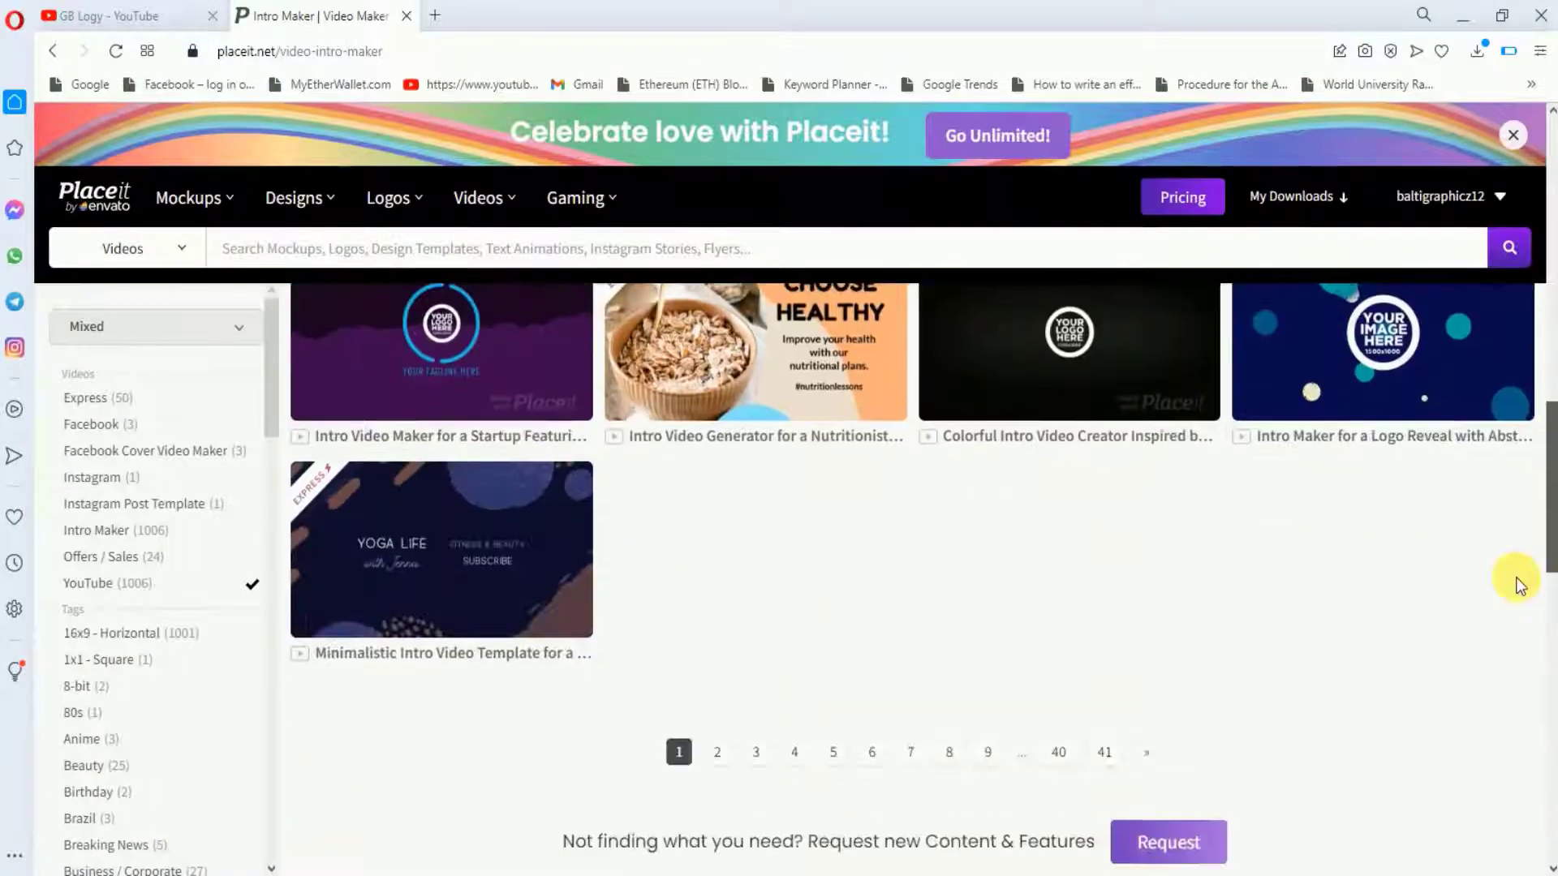
scroll(1164, 671, "down", 2)
left_click(726, 592)
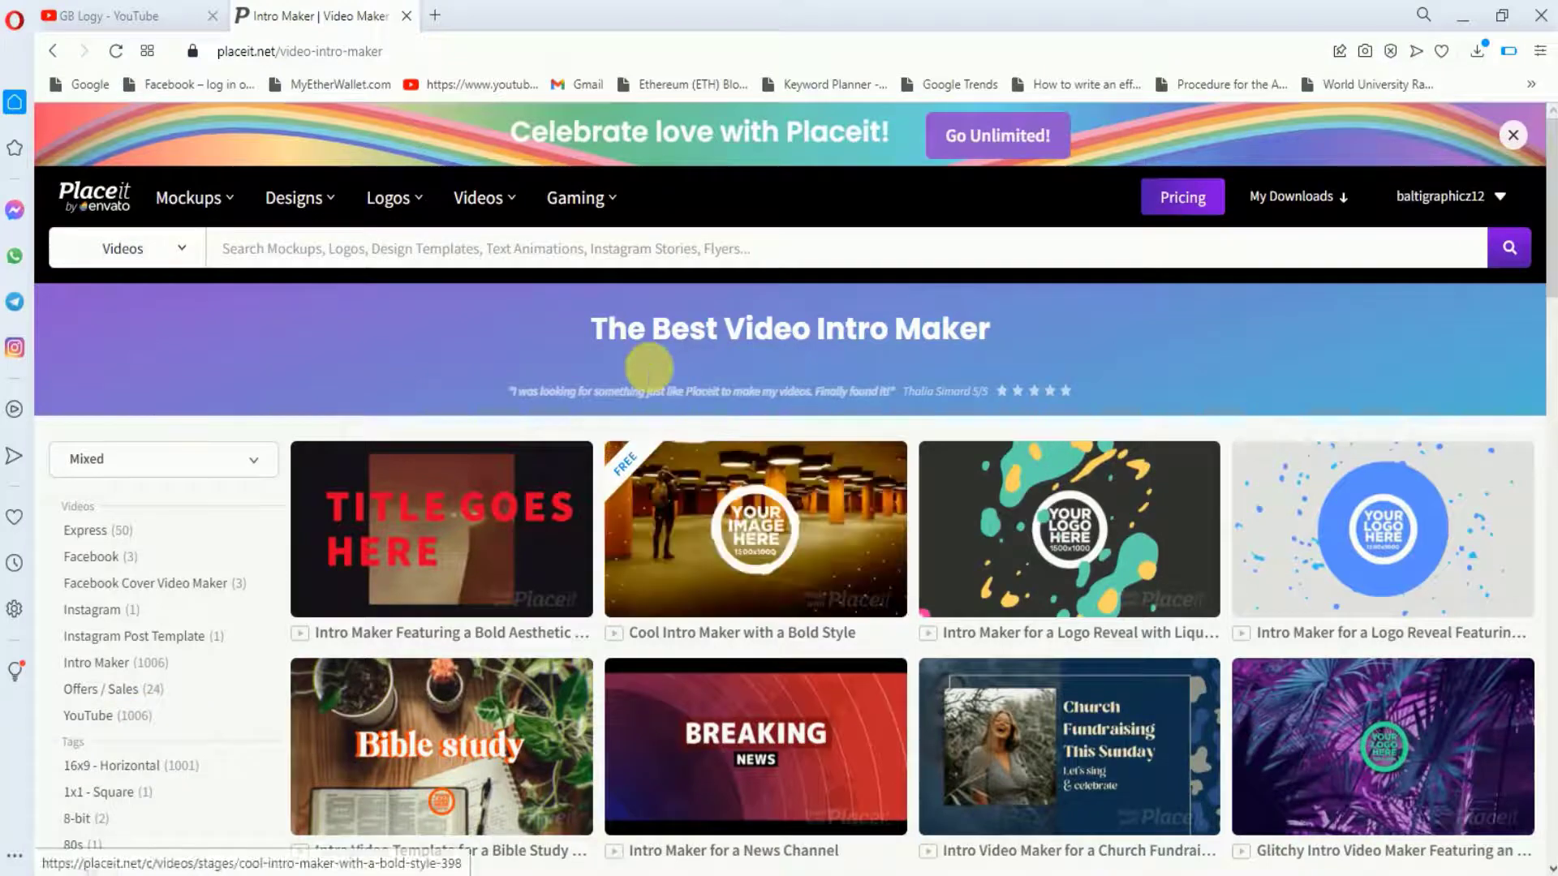
Log out of the account
mouse_move(1448, 215)
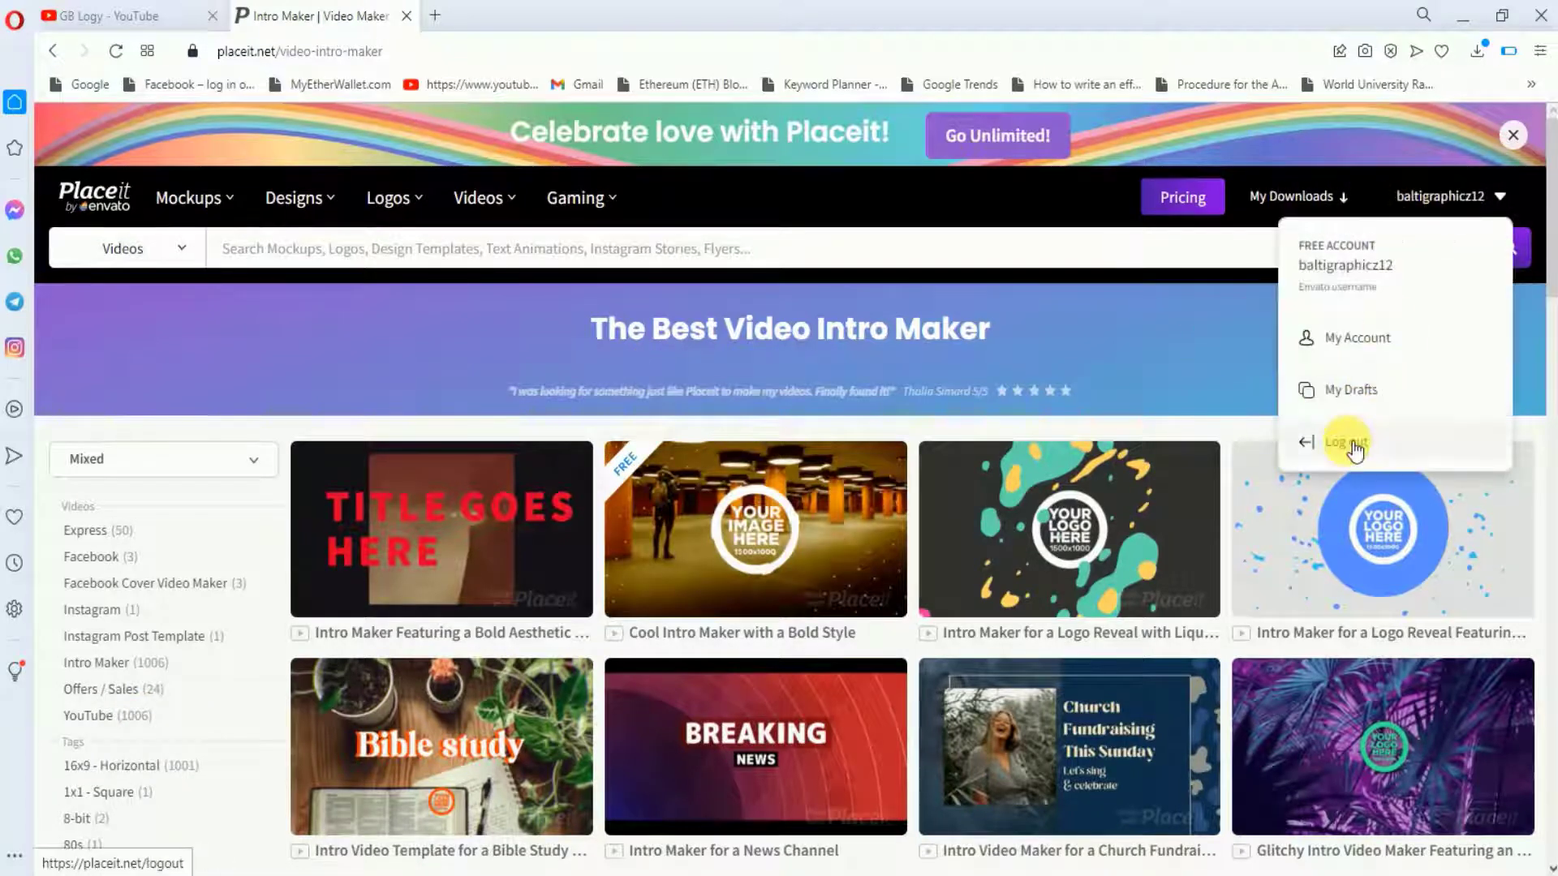
left_click(1353, 446)
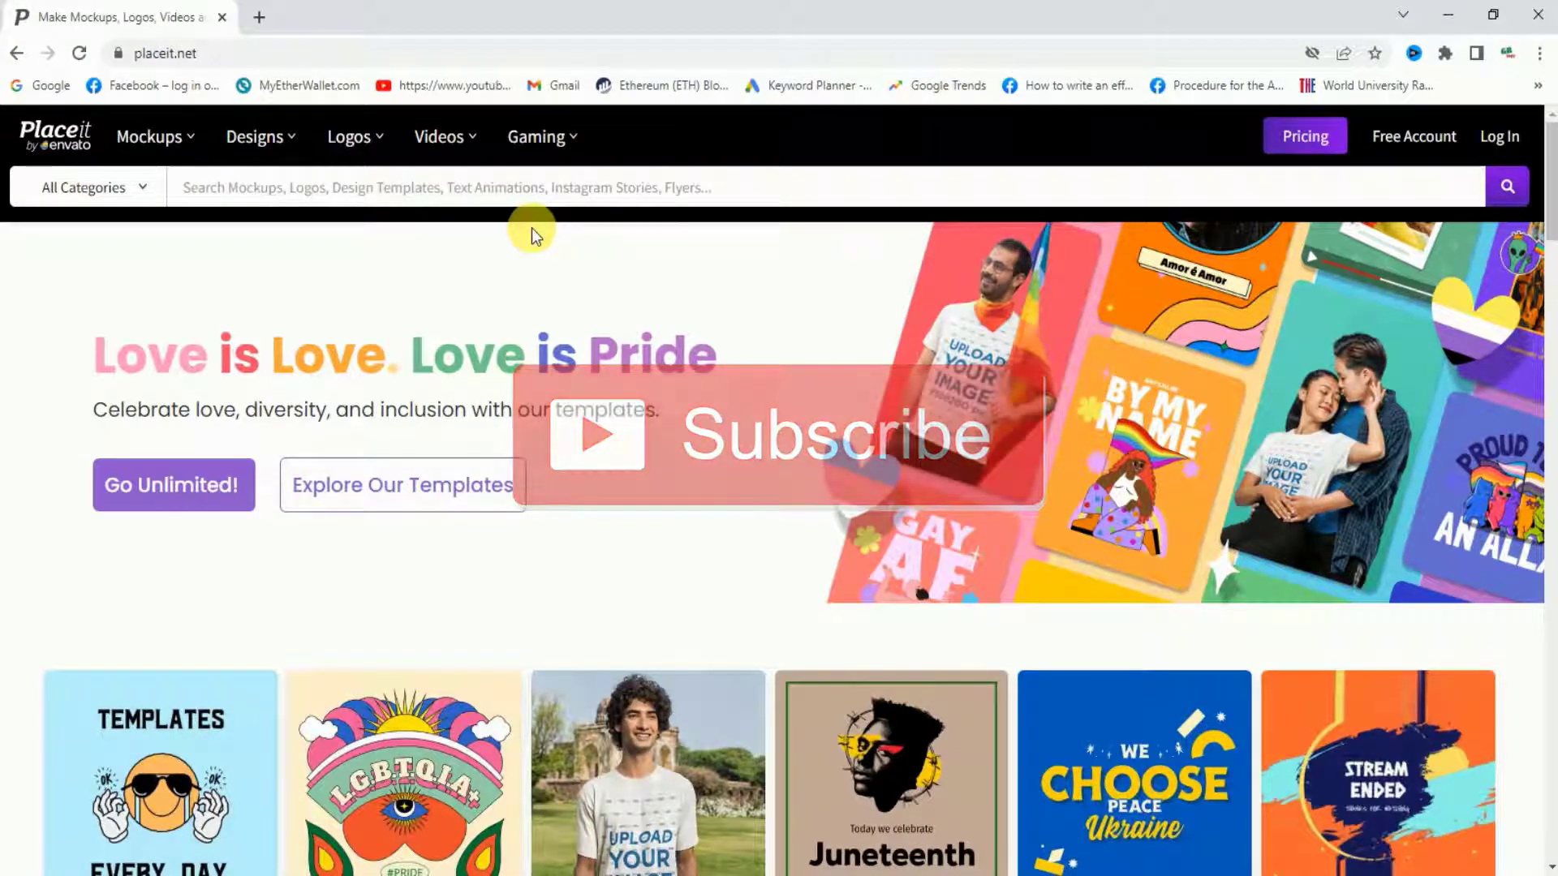
Open the Intros / Outros video templates in Chrome and sort them by Free
mouse_move(439, 140)
mouse_move(503, 271)
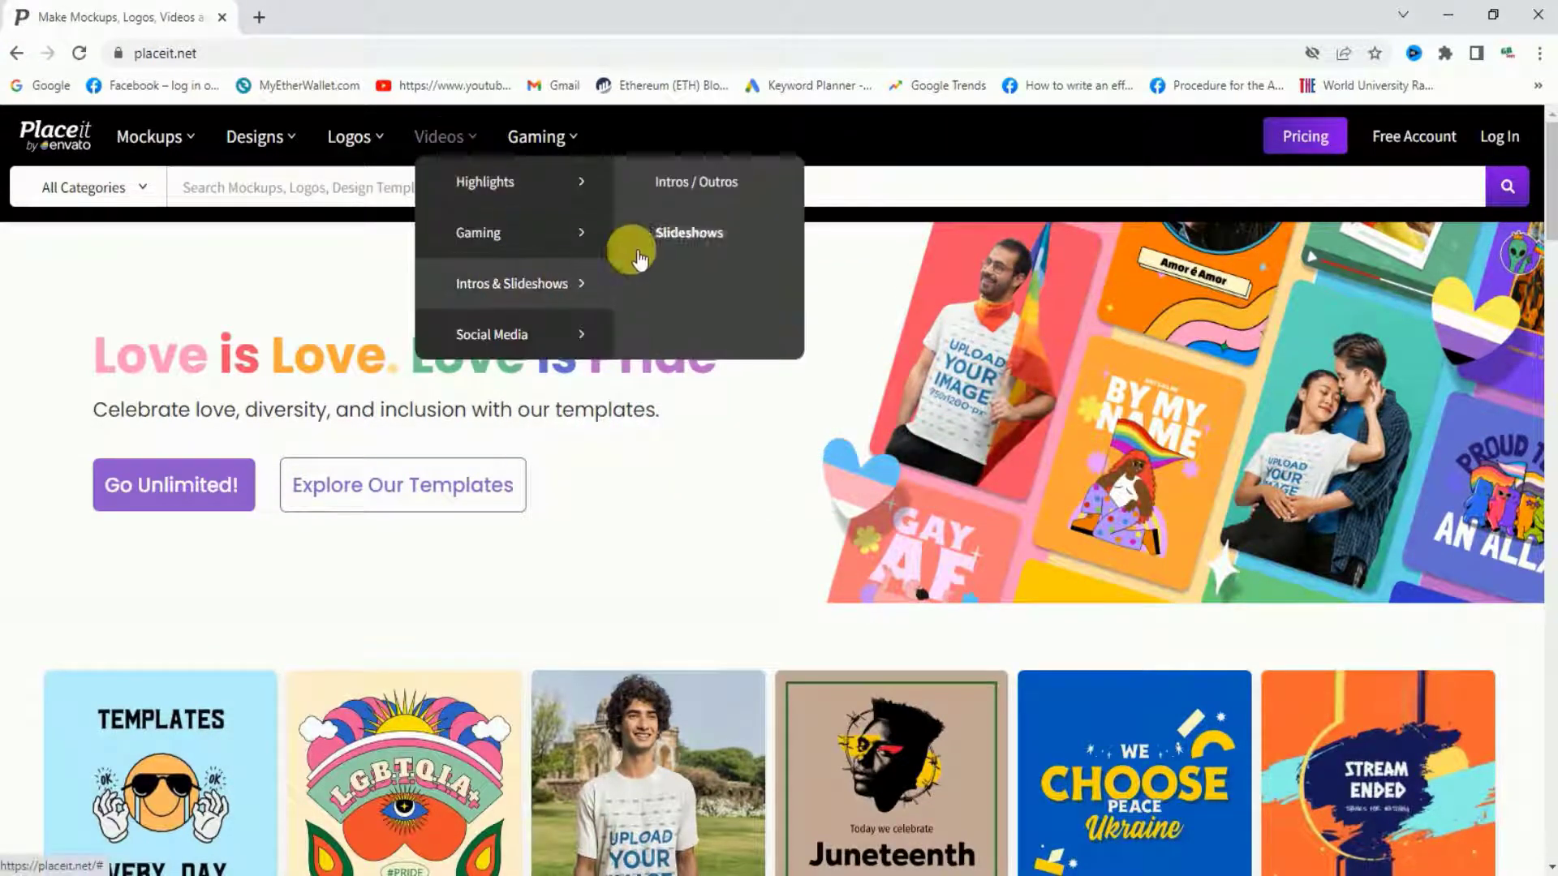
left_click(685, 185)
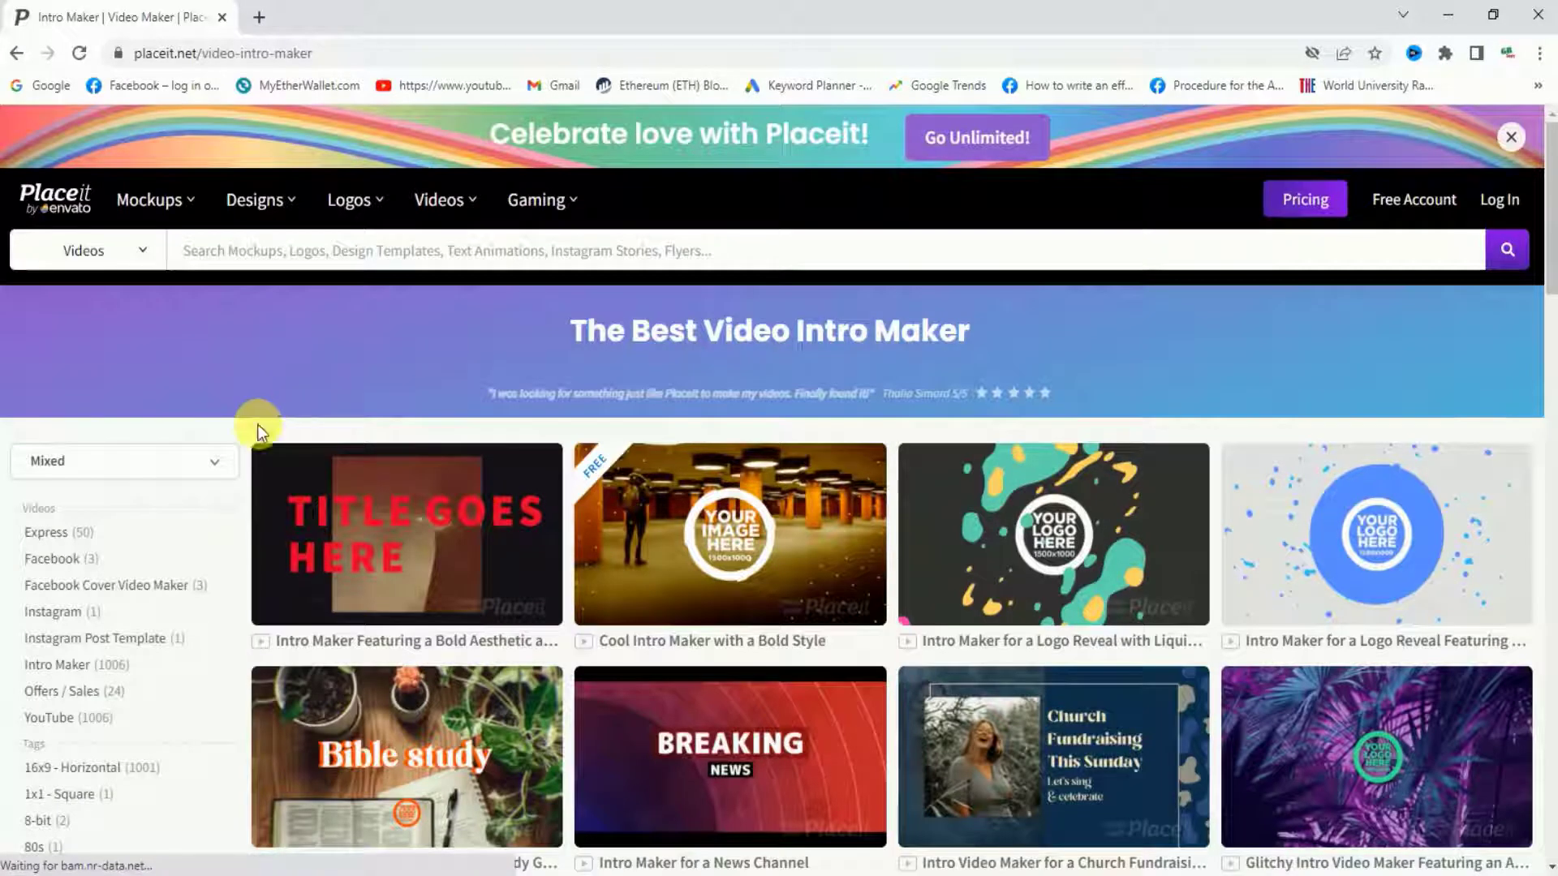
left_click(180, 472)
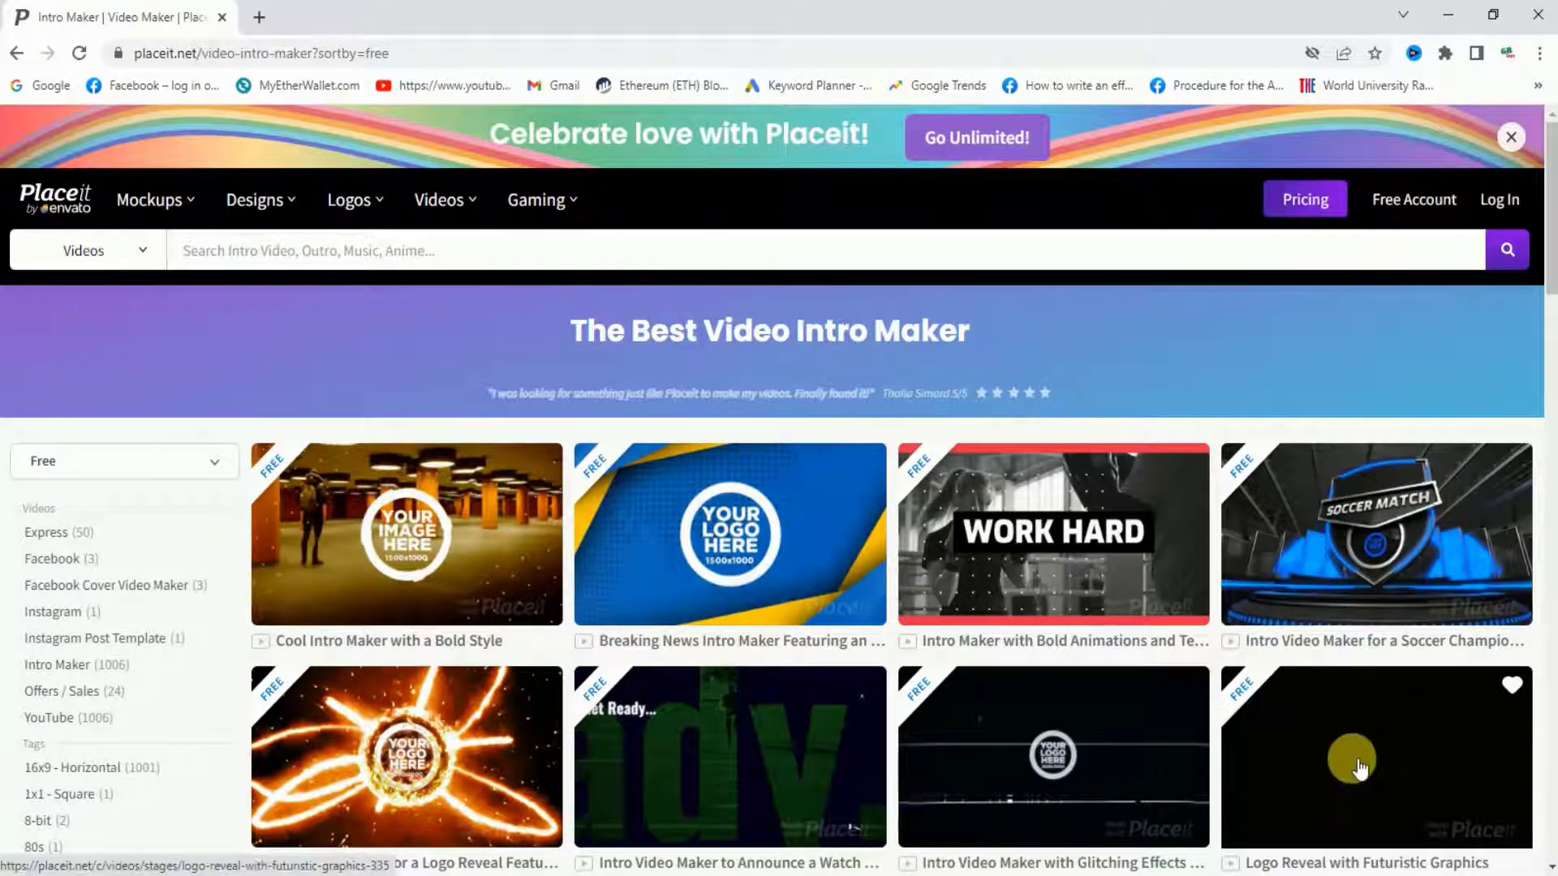
Open the Logo Reveal with Futuristic Graphics template and set its text to "SUBSCRIBE For More Tech Videos"
left_click(1391, 758)
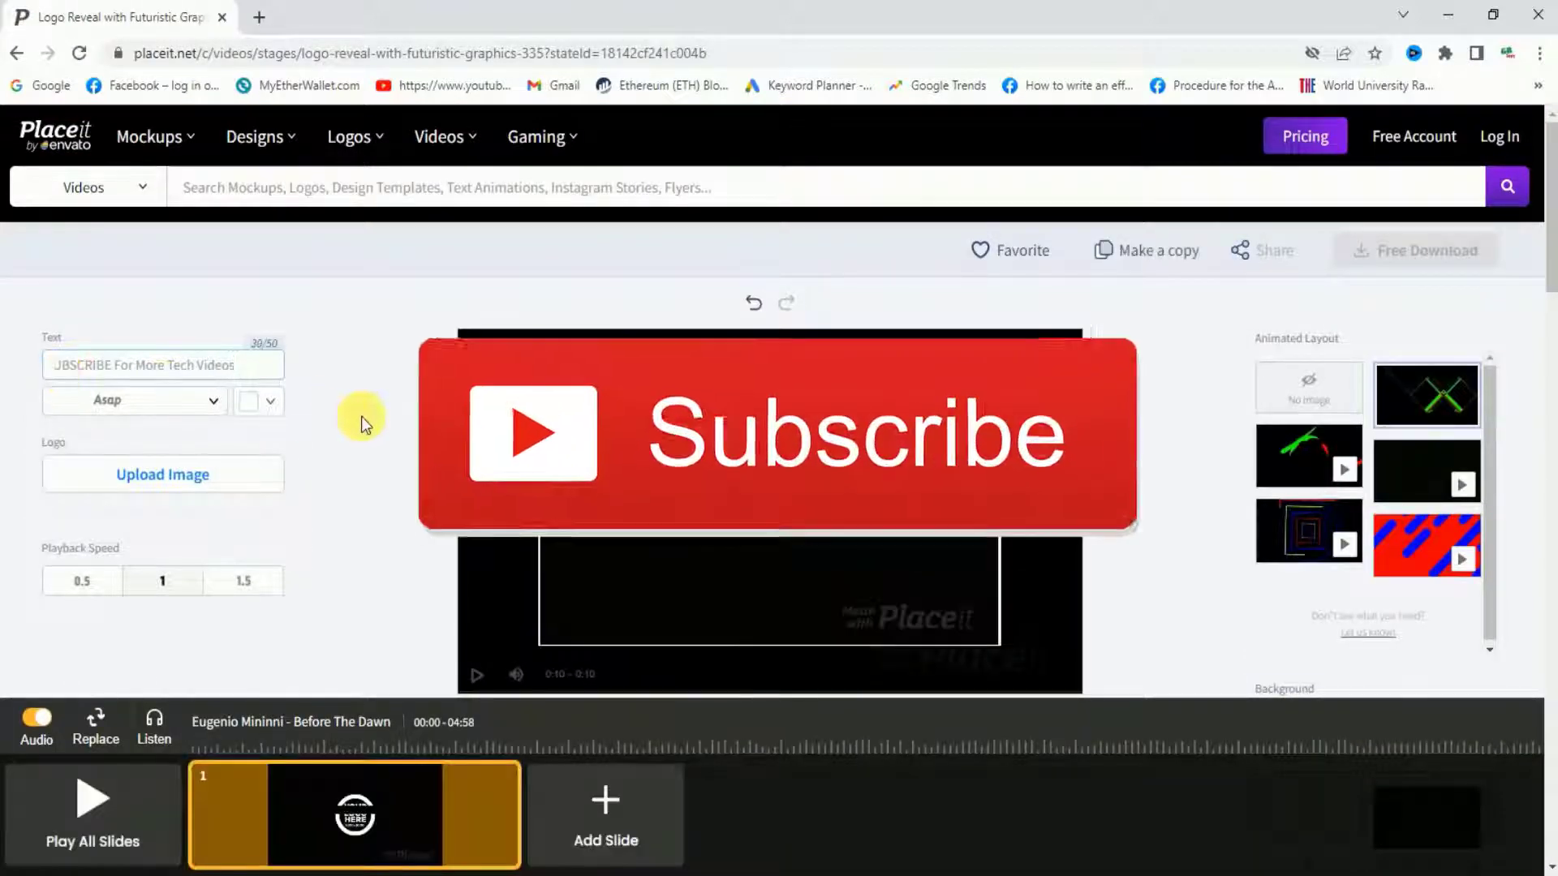
left_click(179, 399)
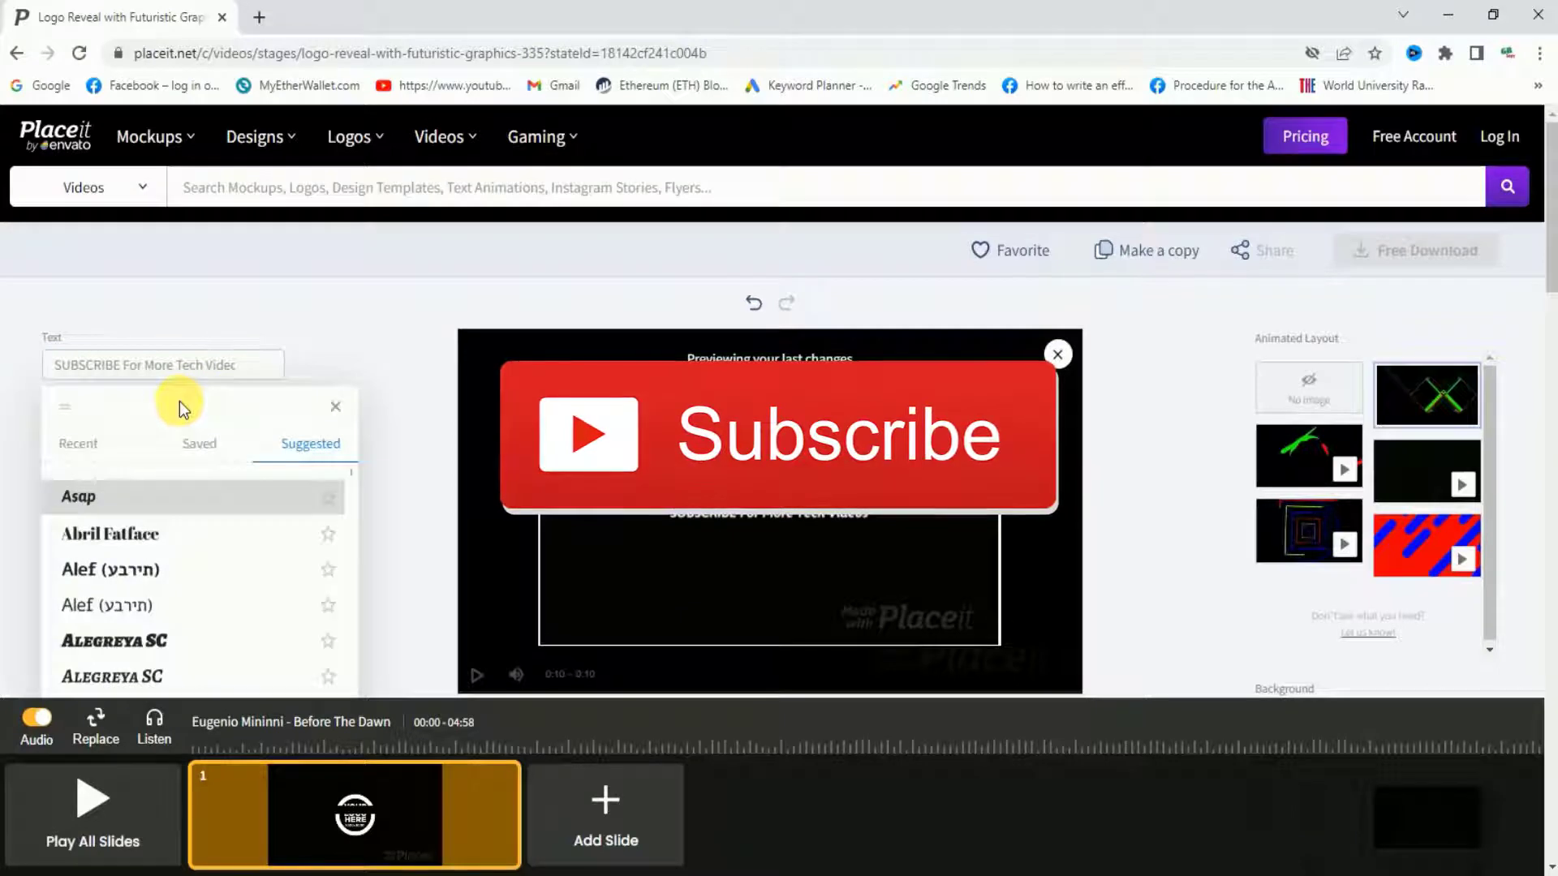
left_click(422, 433)
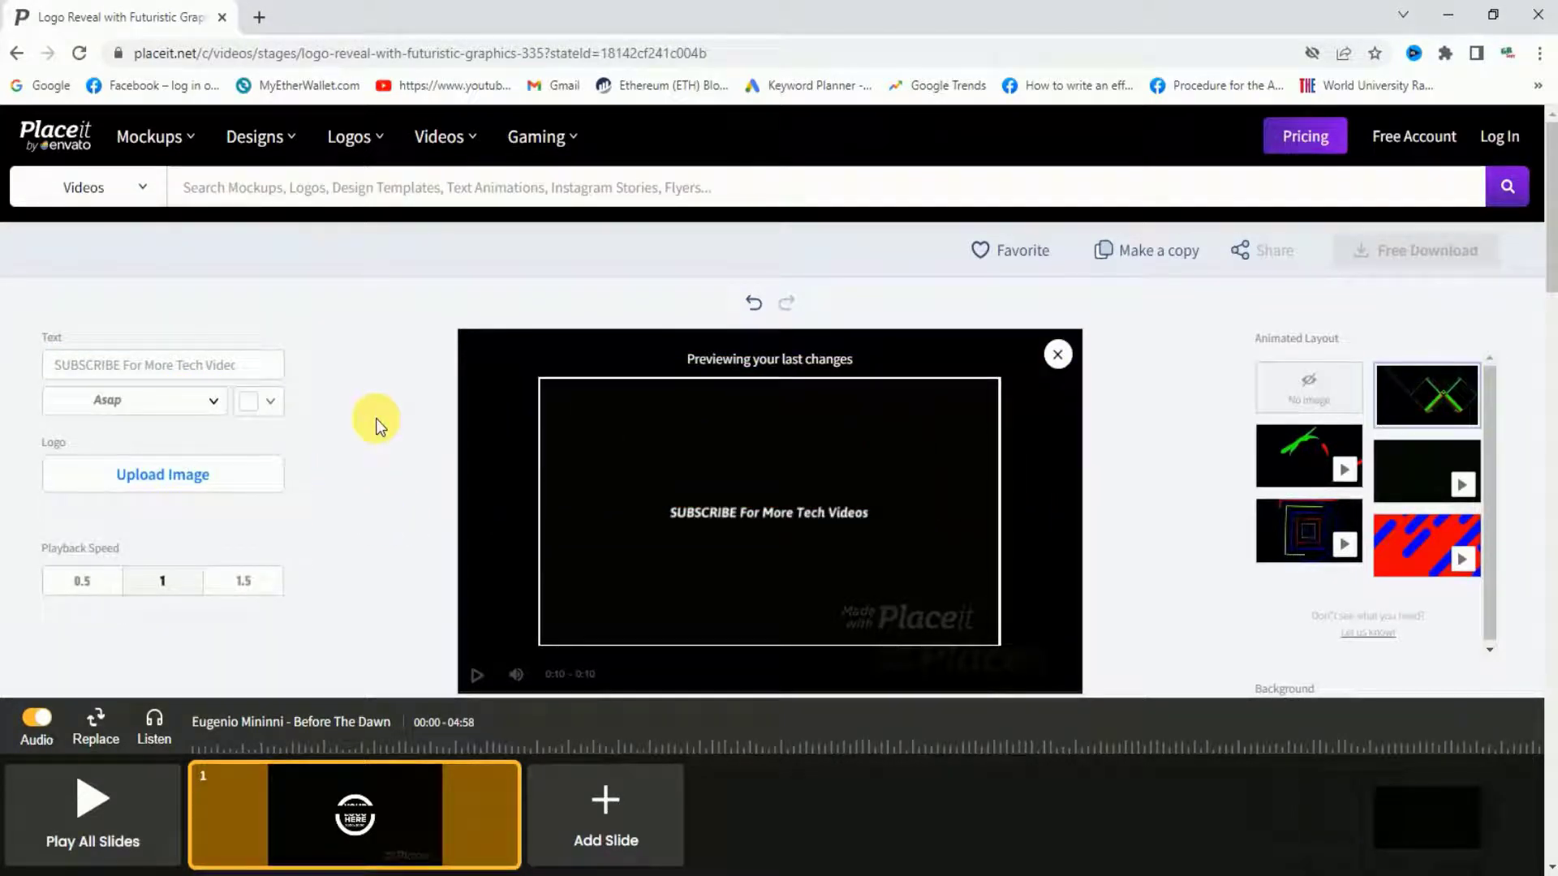
Upload the CXCCVX image from the YOUTUBE folder as the slide's logo
left_click(160, 479)
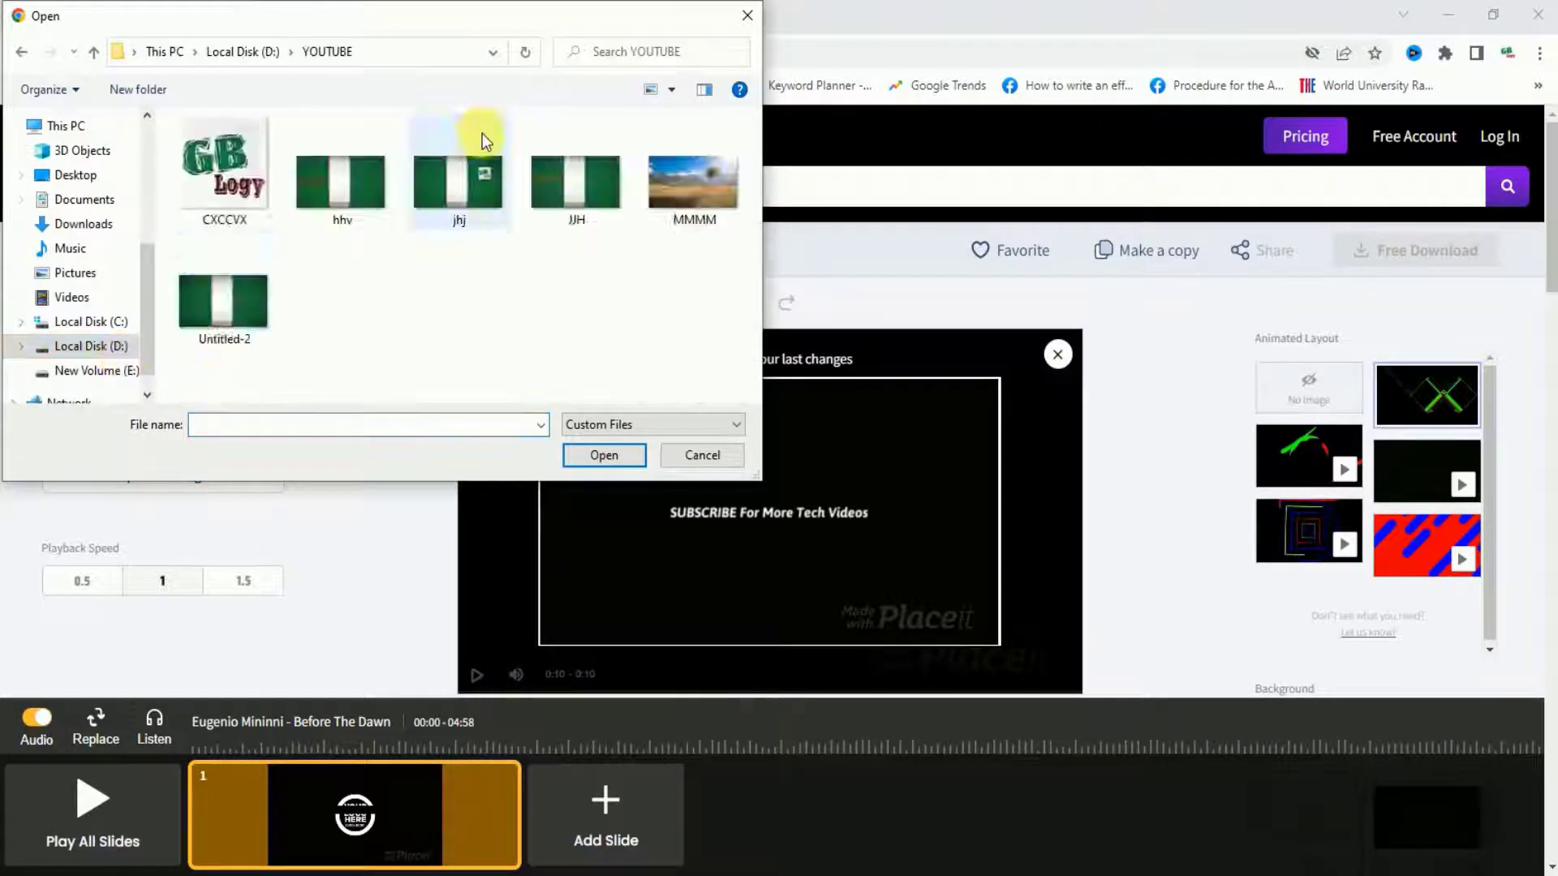
double_click(230, 167)
left_click(738, 794)
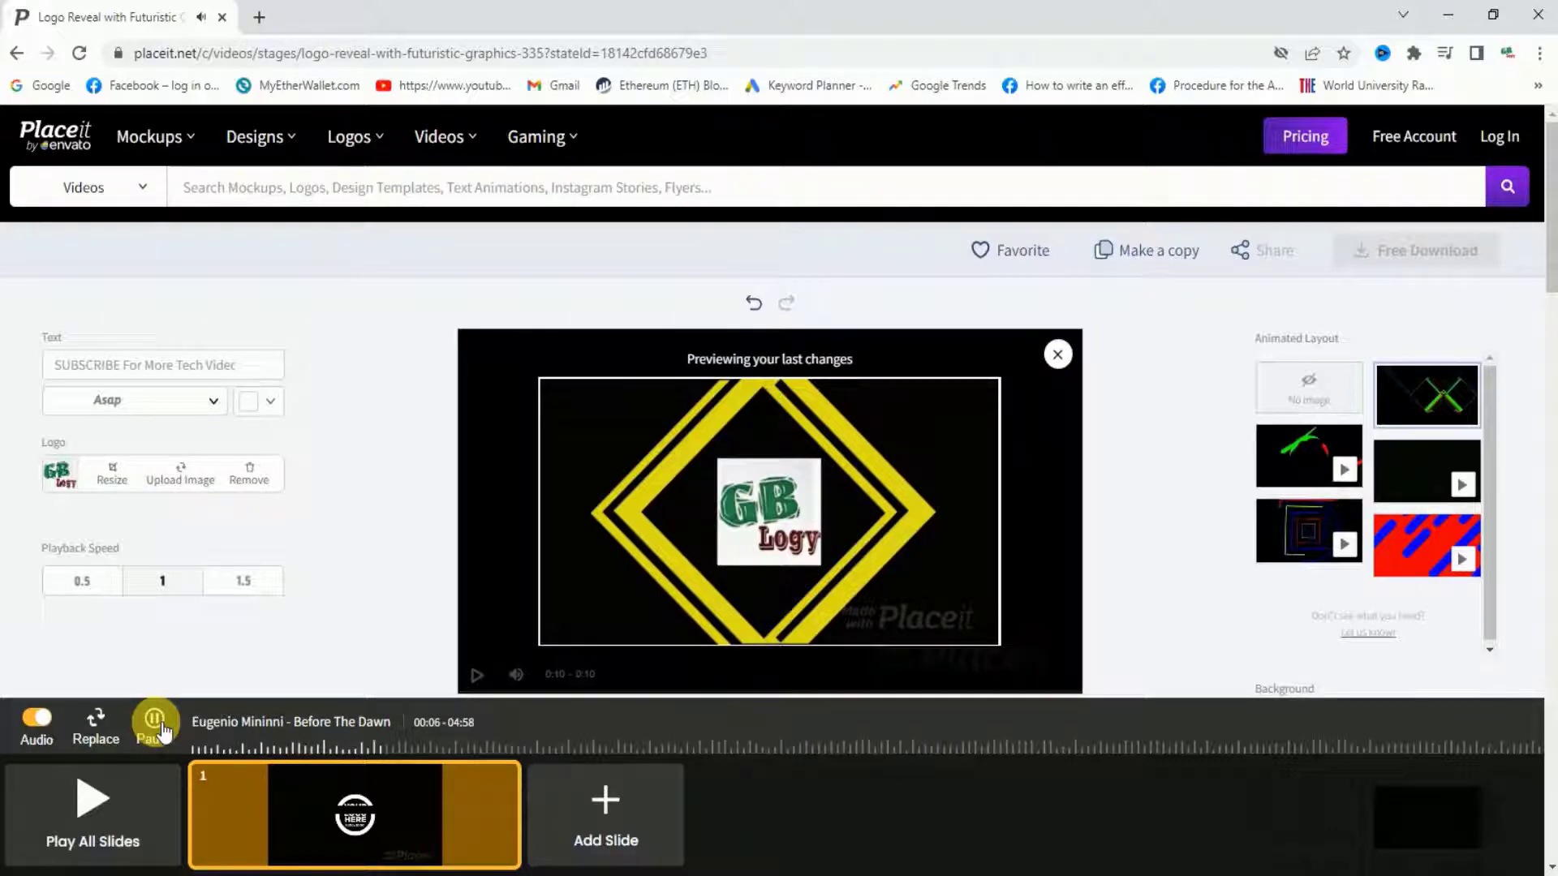
Listen to the intro's music track and look over the replacement tracks in the audio library
left_click(161, 730)
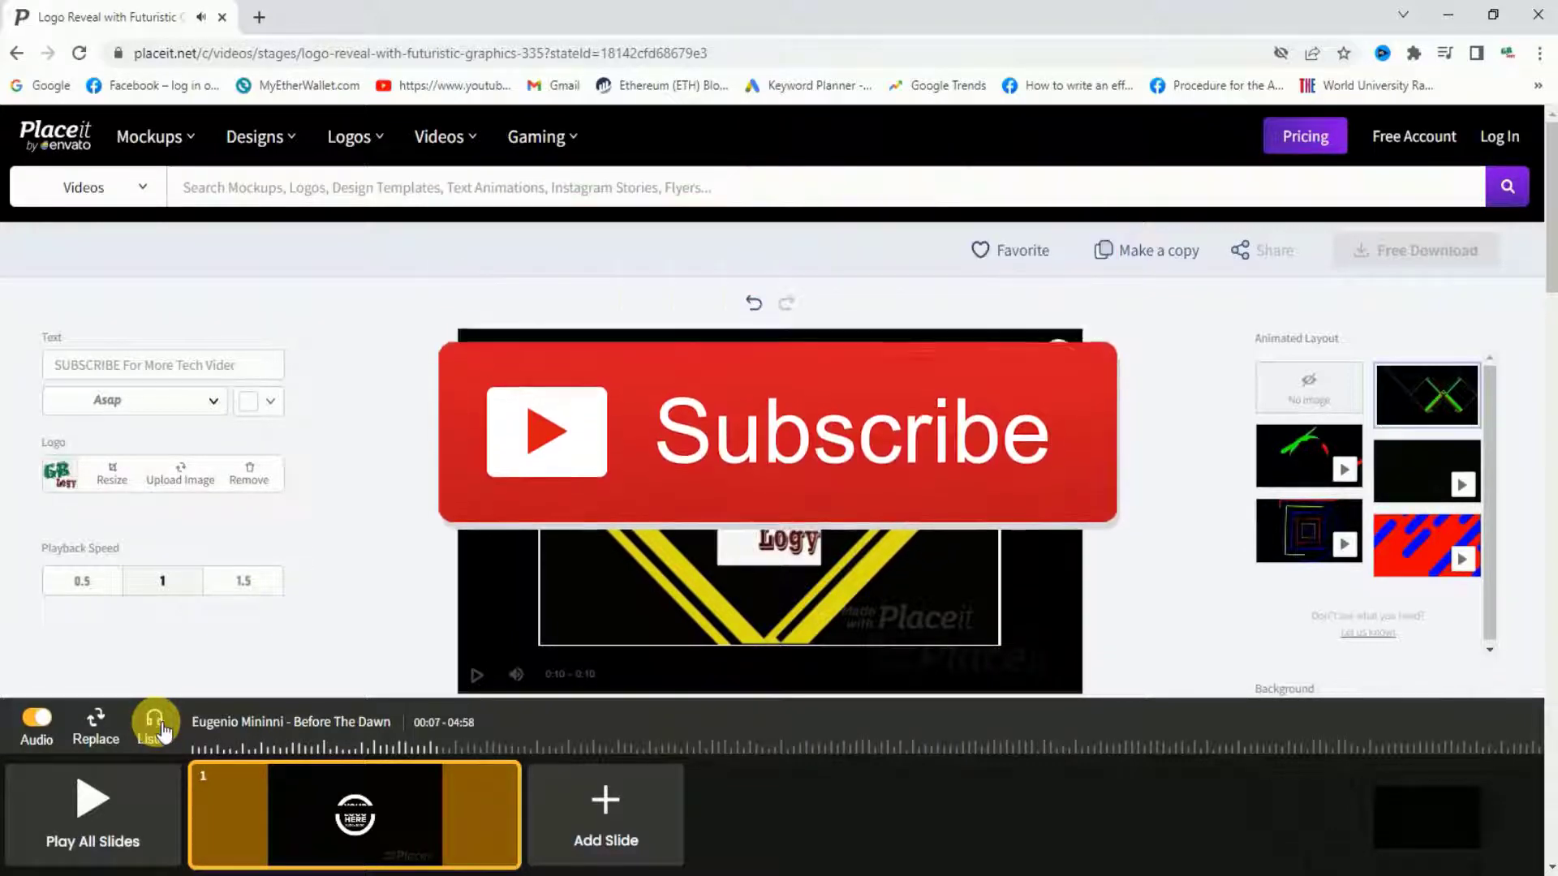
left_click(96, 742)
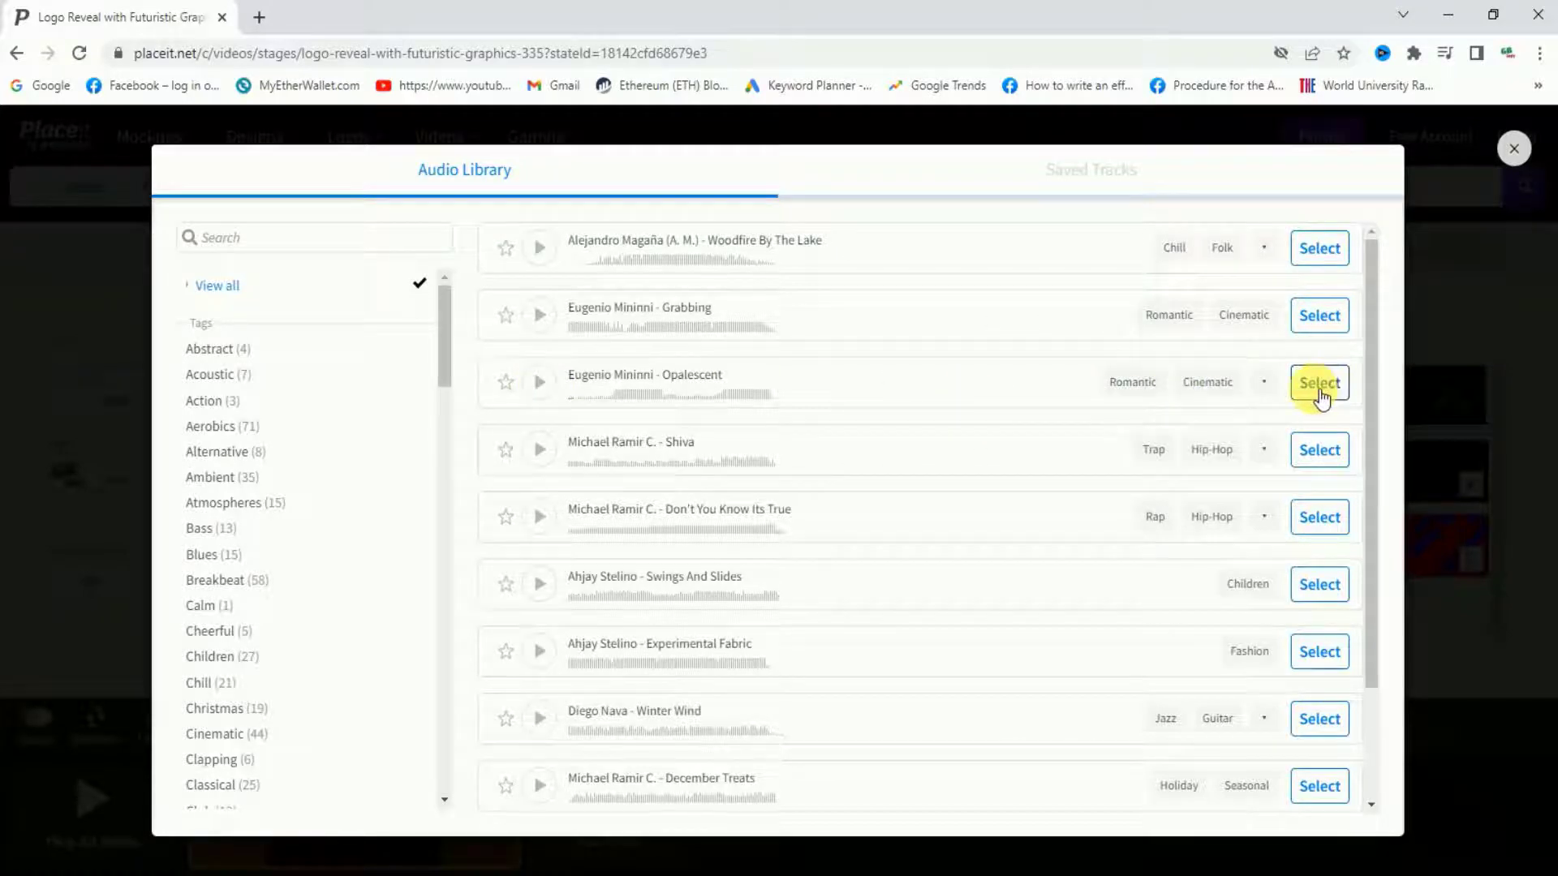
left_click(1512, 151)
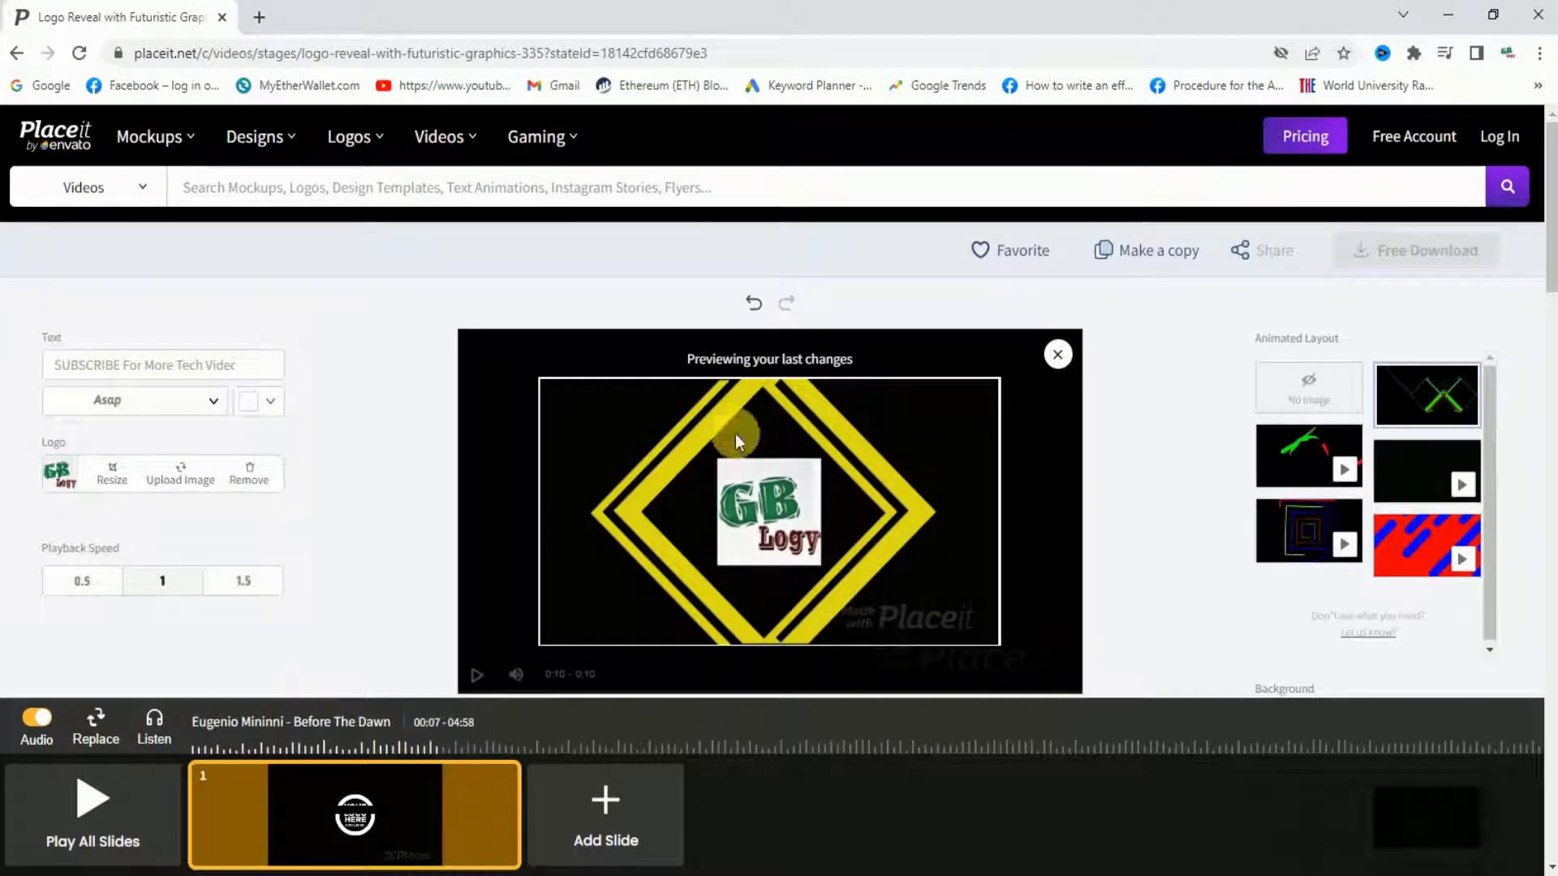
Update the slide with the new text and logo, and play all slides
left_click(1059, 358)
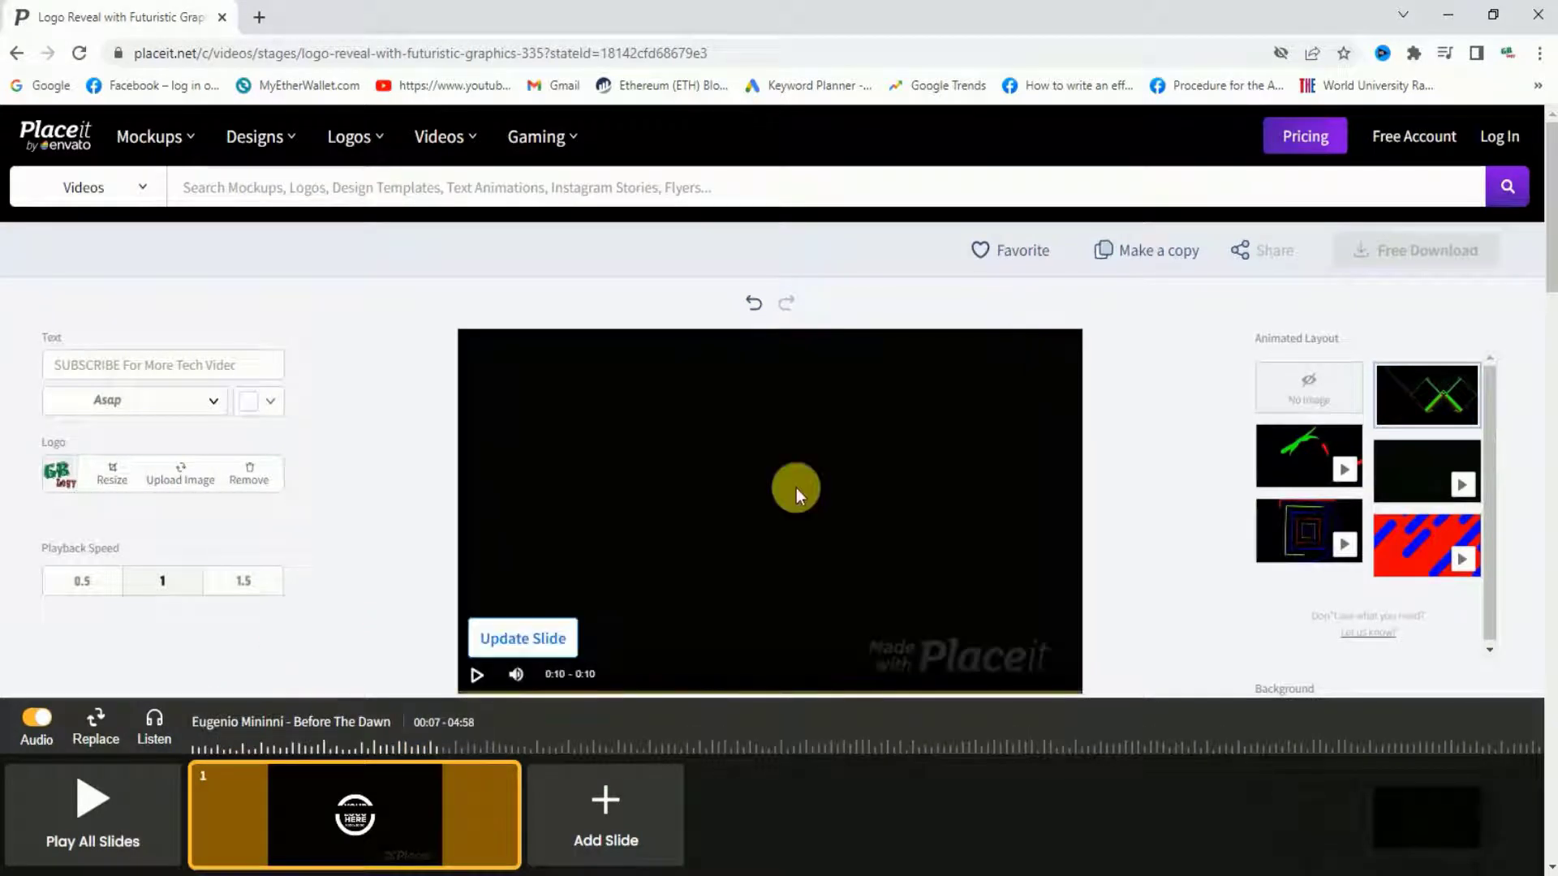
left_click(570, 631)
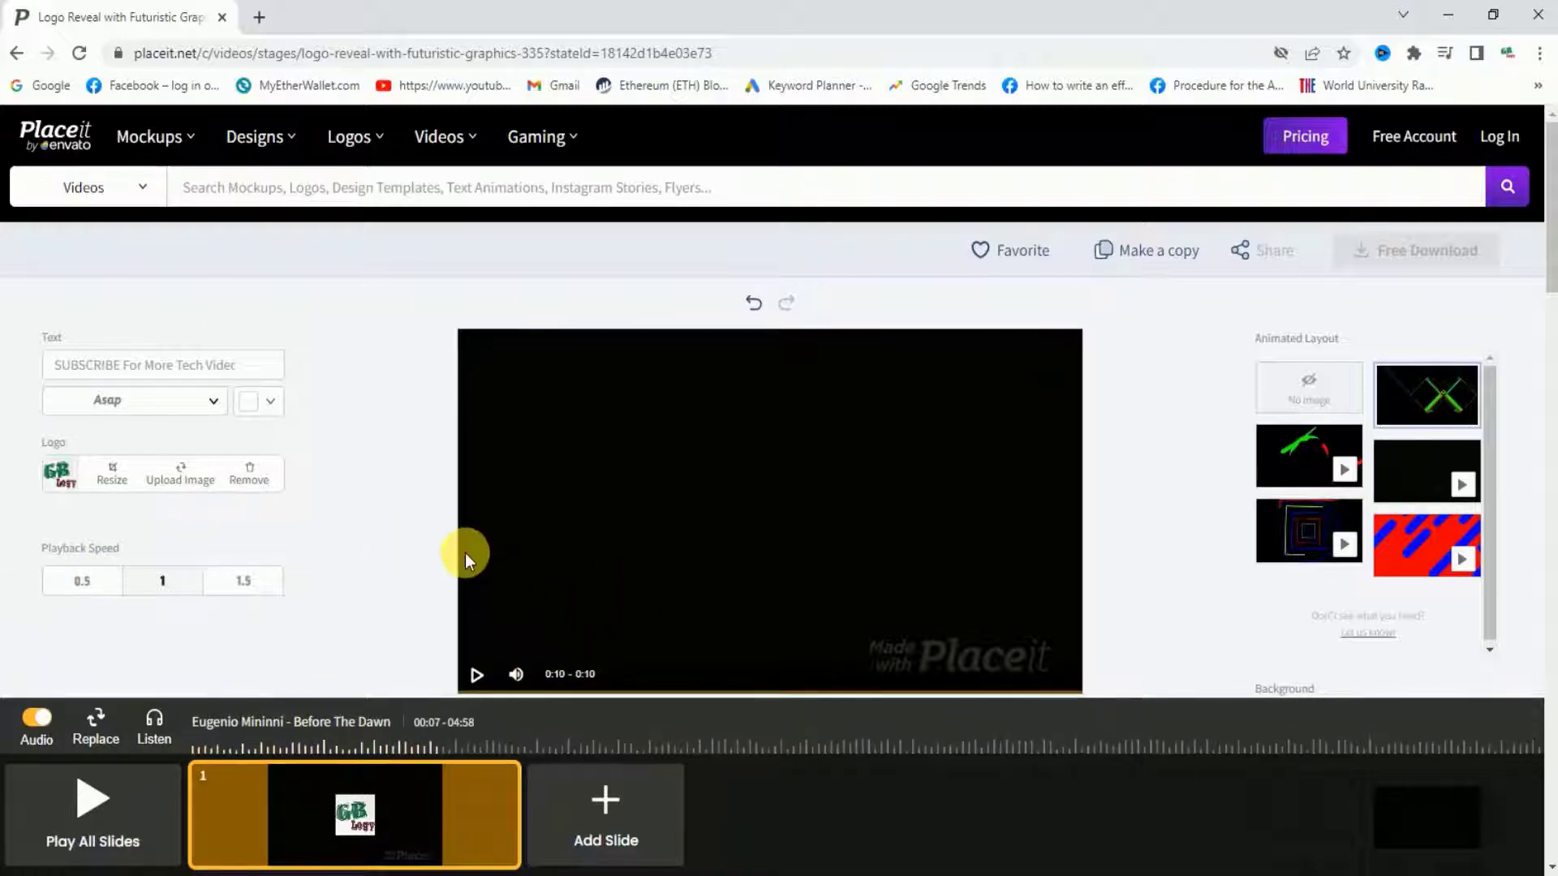
left_click(94, 806)
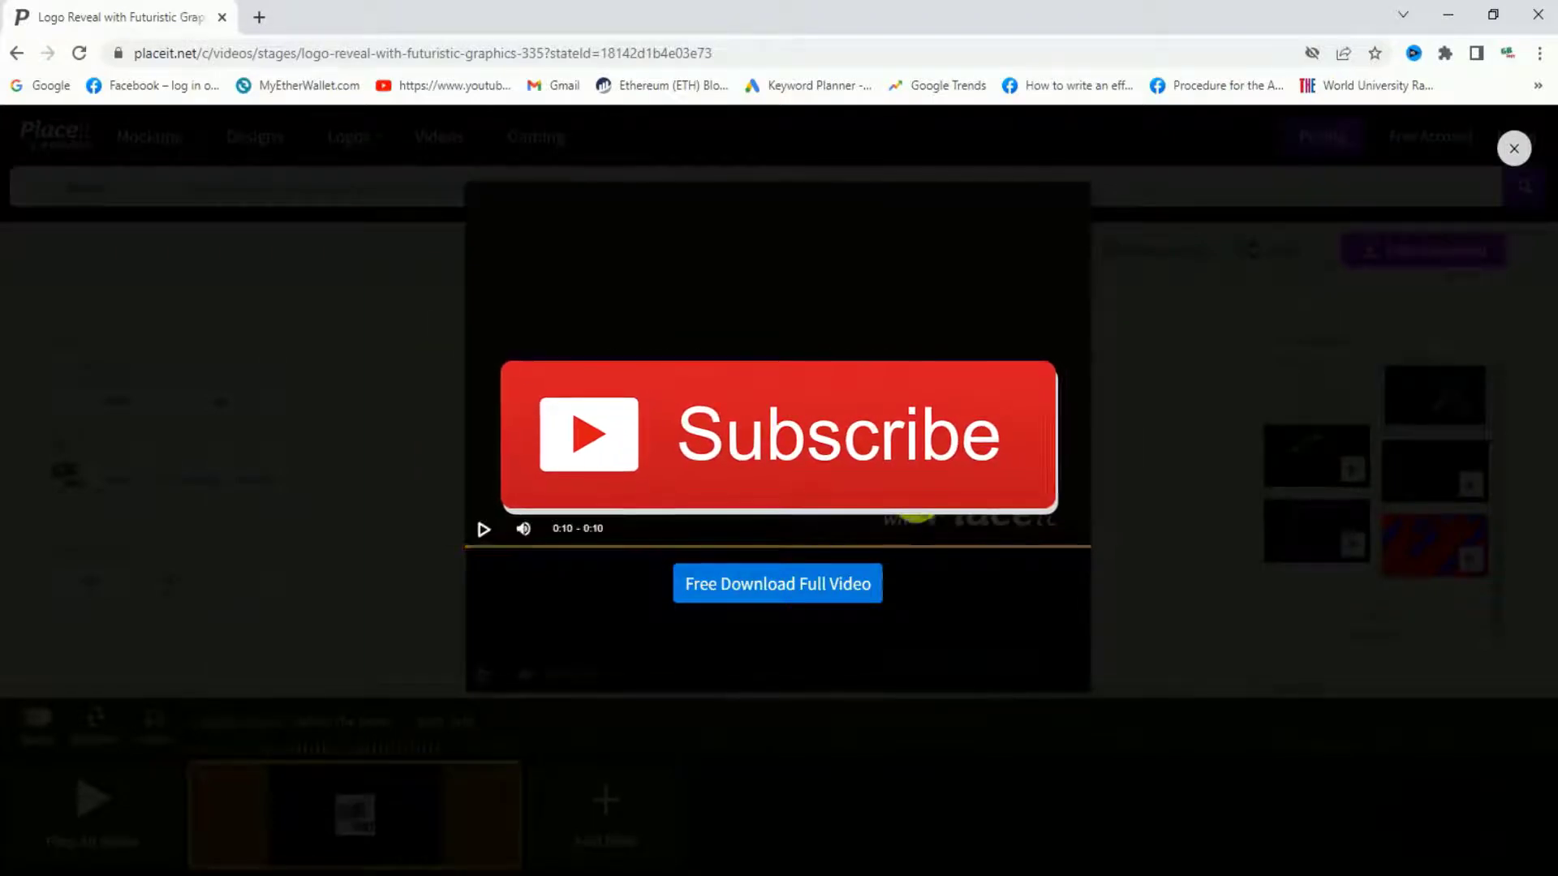
Examine the free download and unlimited subscription options for the full video
left_click(788, 591)
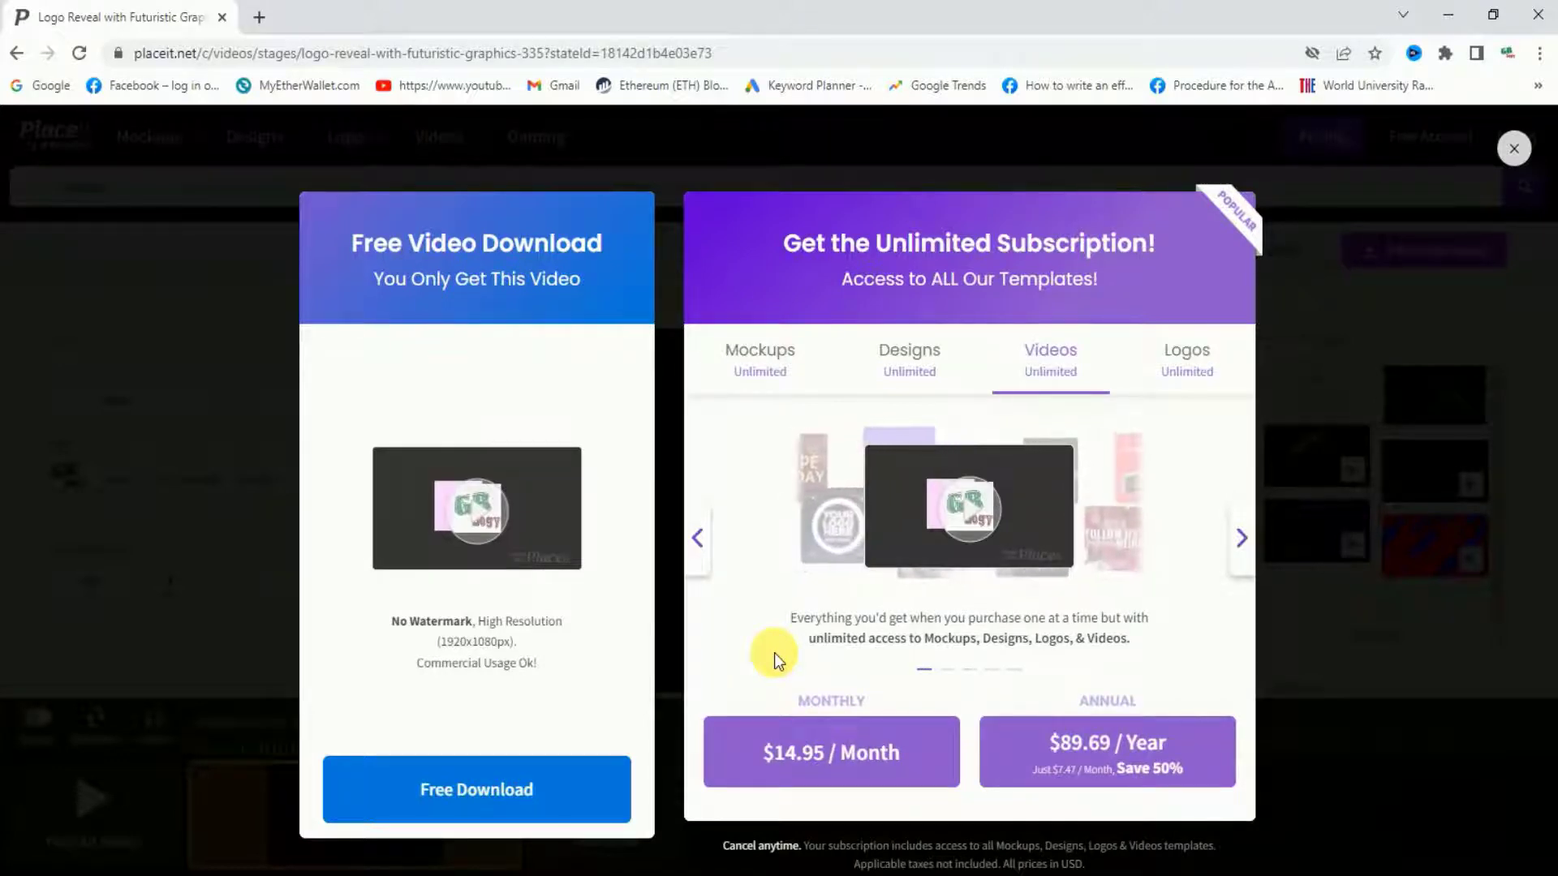
left_click(1513, 151)
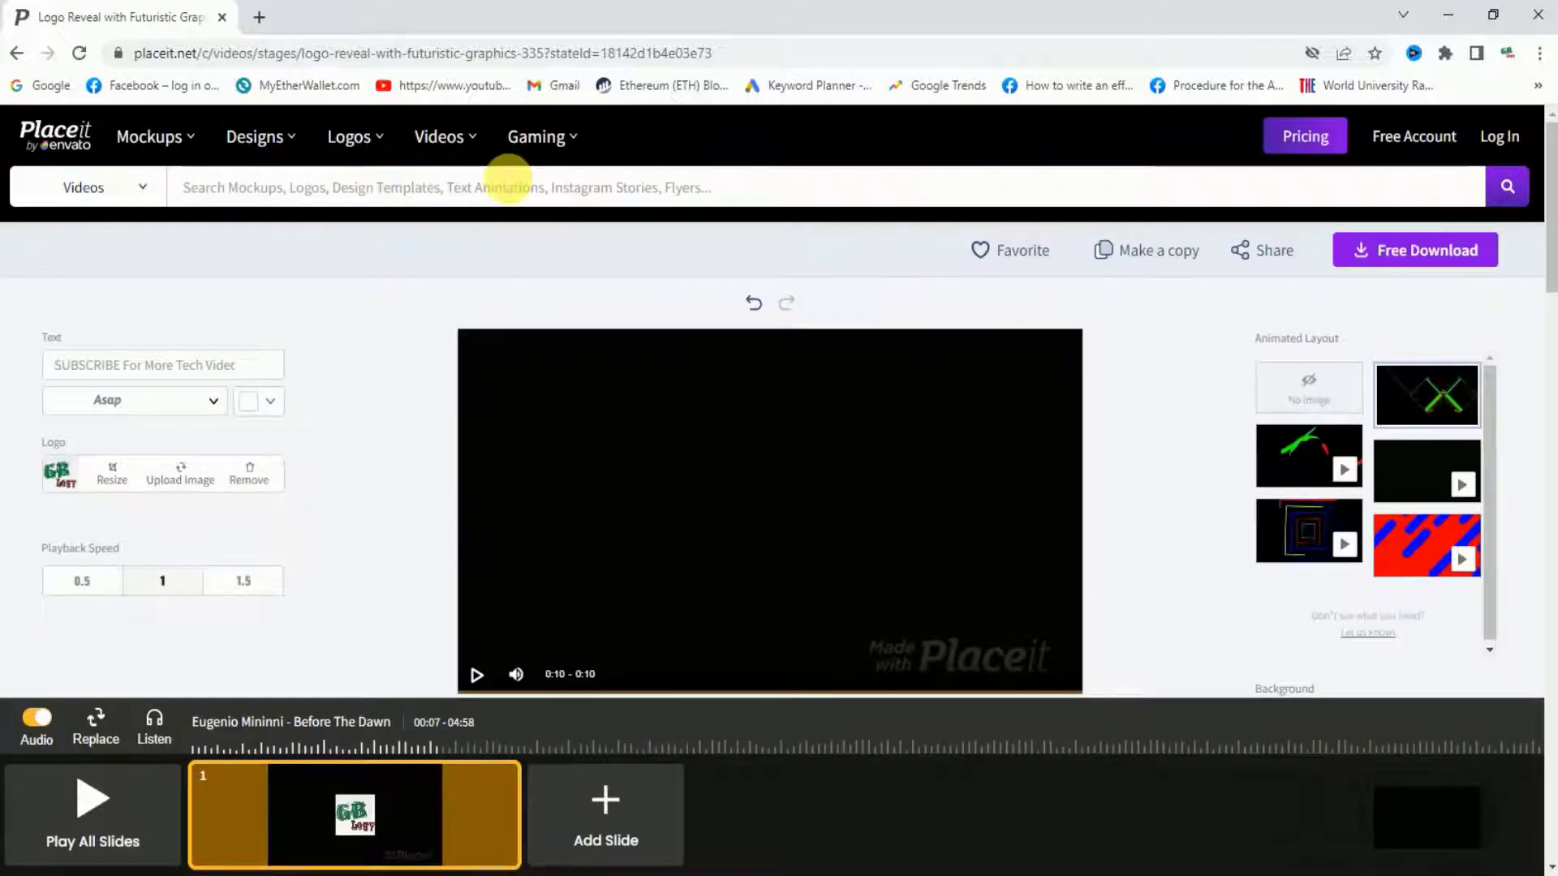
mouse_move(348, 139)
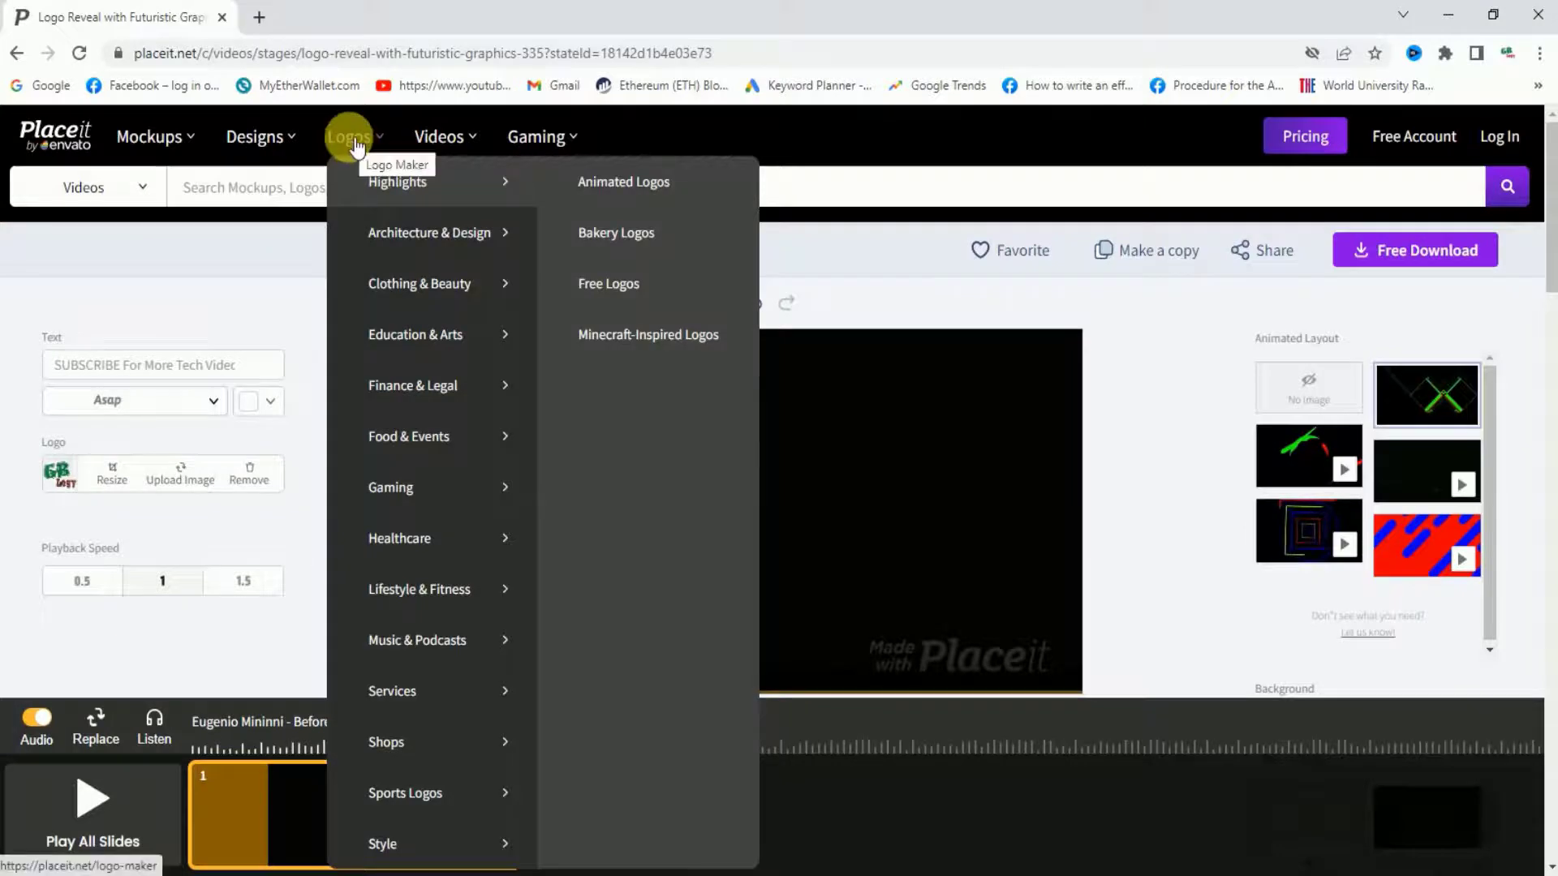
mouse_move(284, 142)
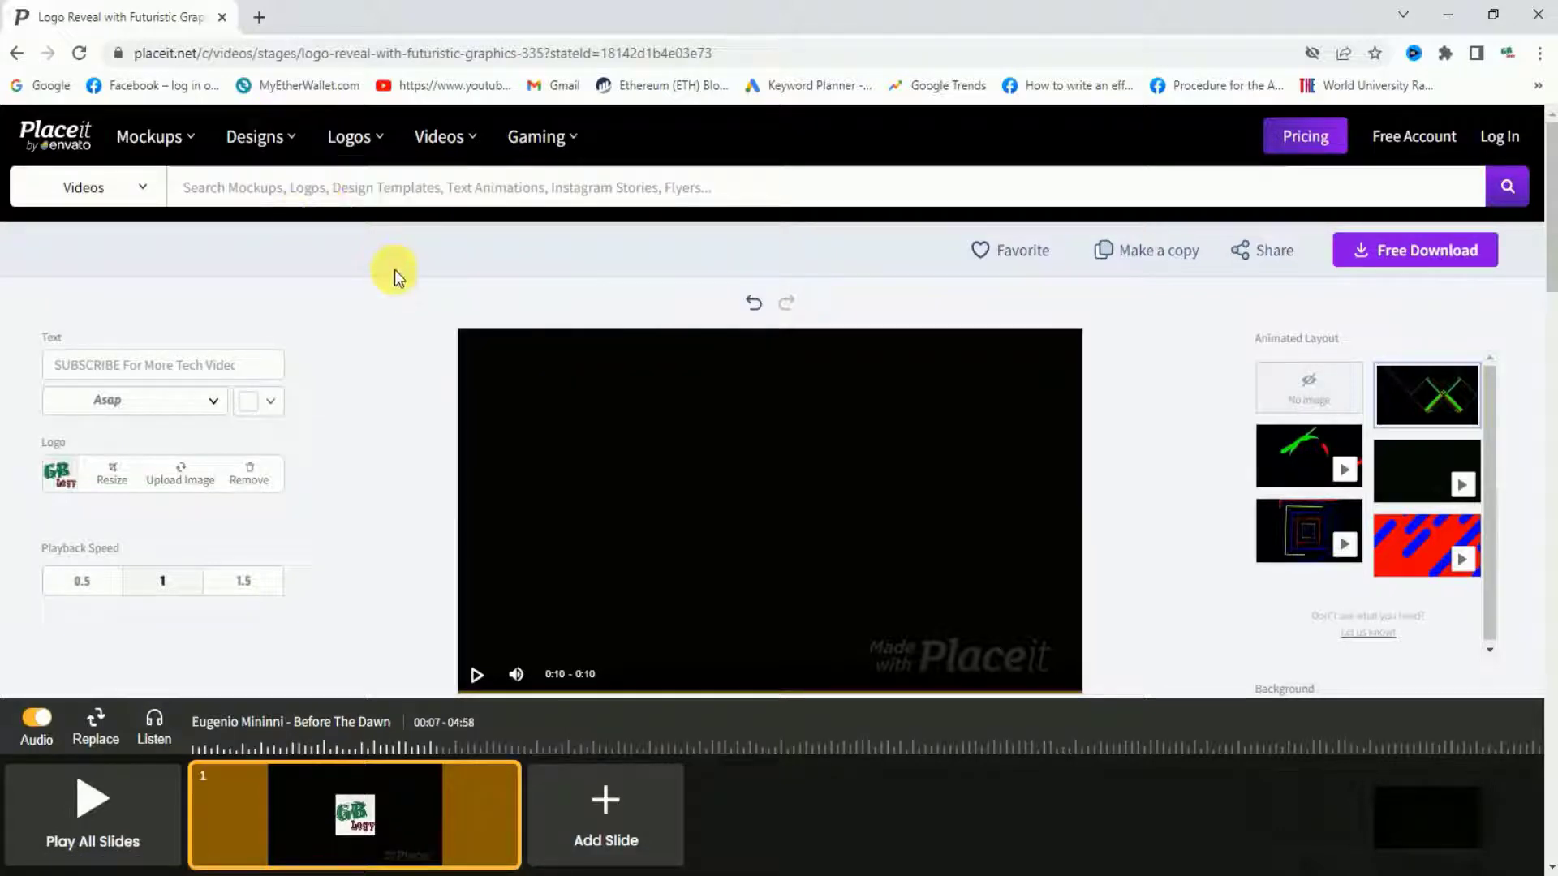
View the purchase sign-up for the $14.95 monthly subscription from the intro's download options
left_click(1405, 265)
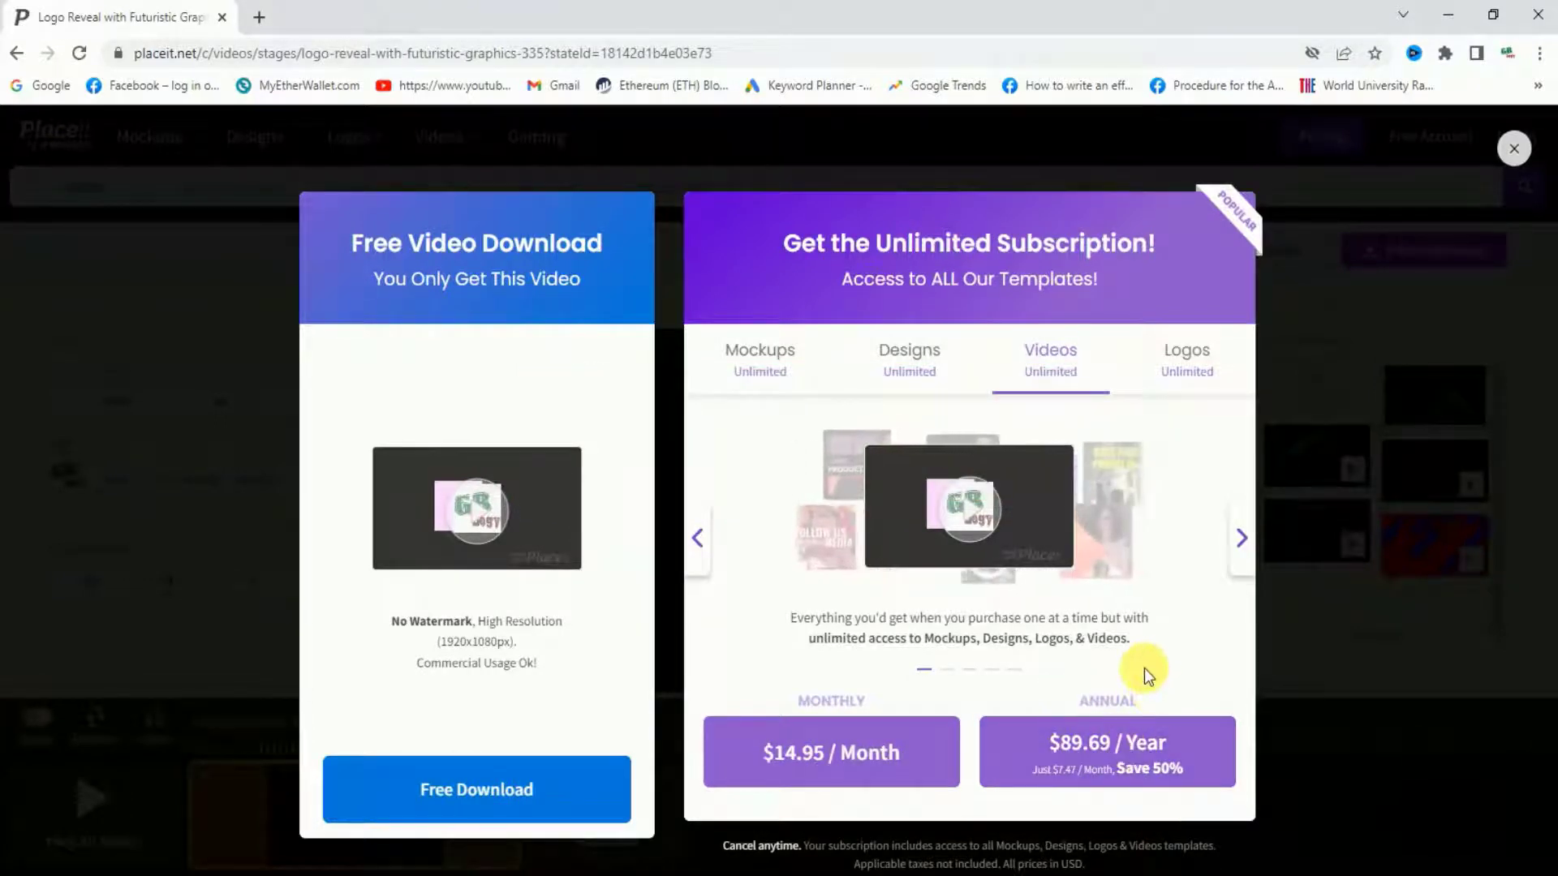
left_click(909, 752)
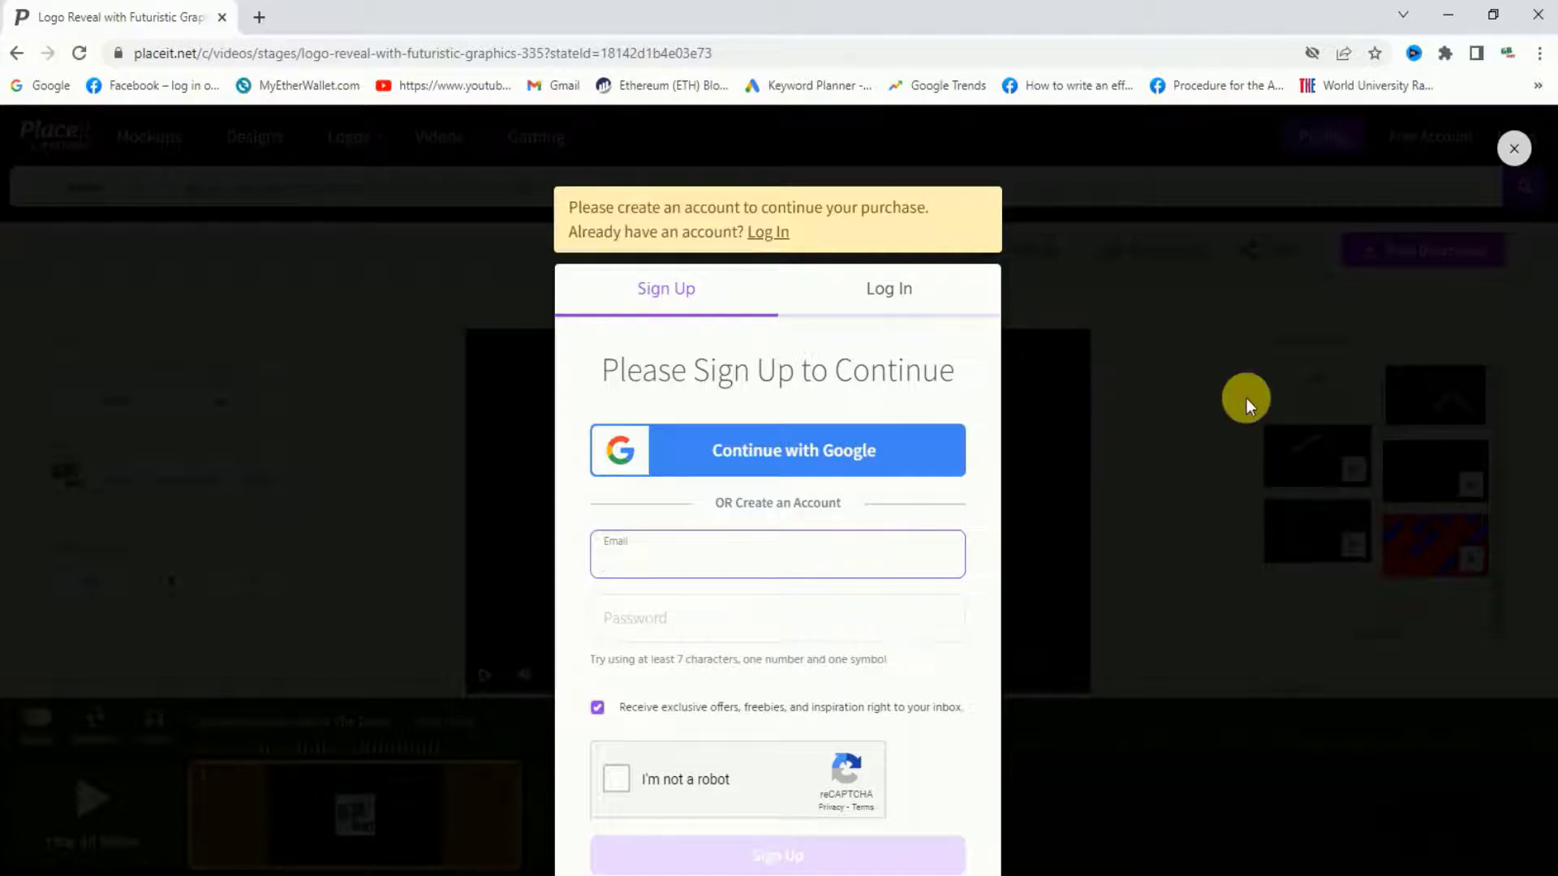
left_click(1514, 148)
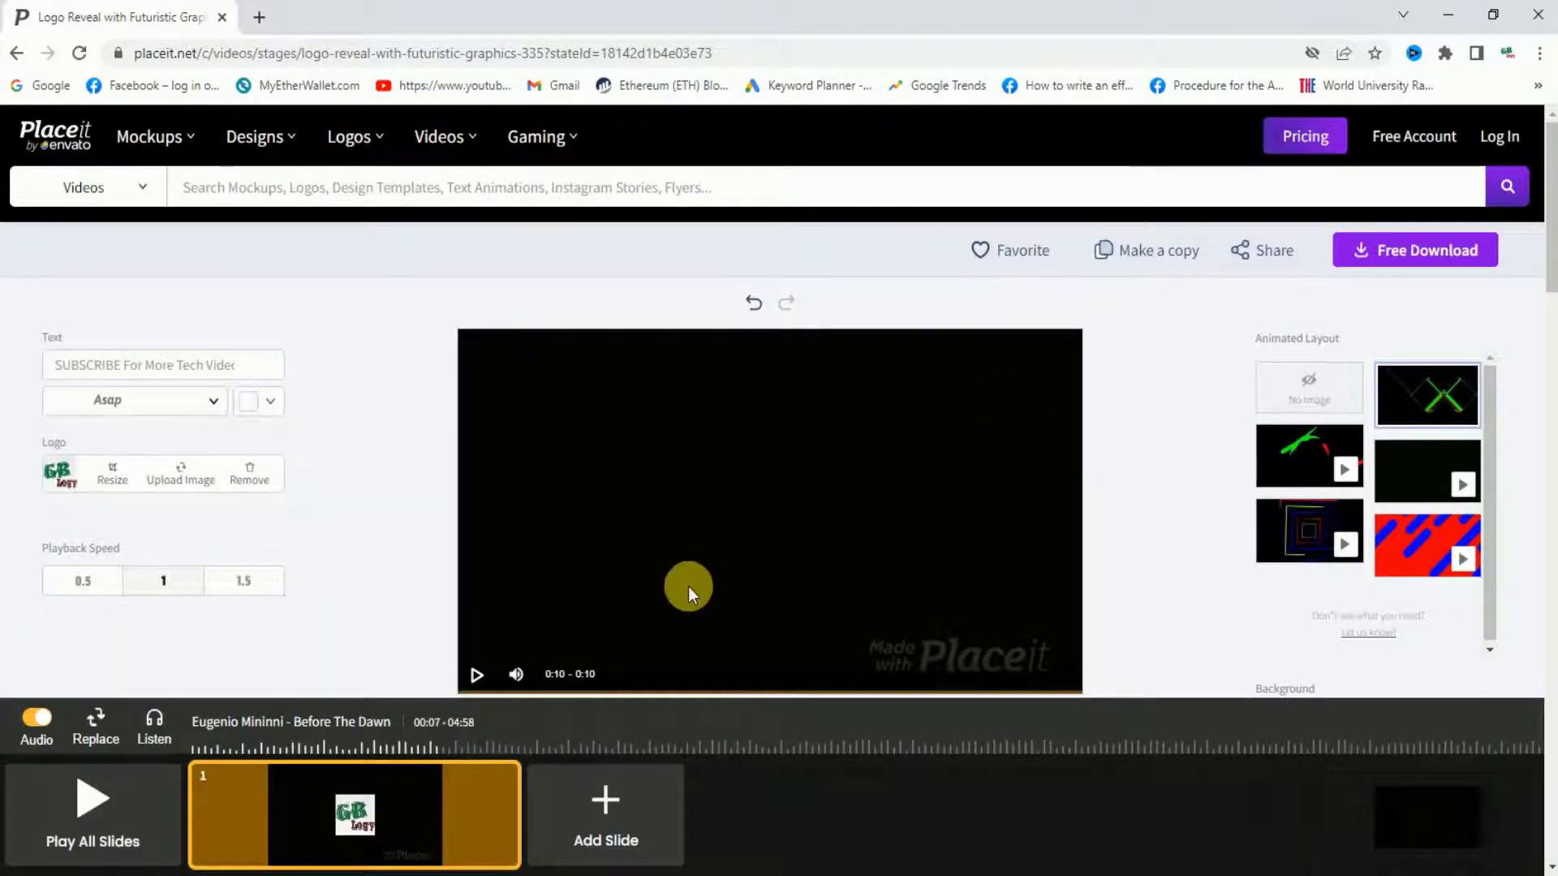
Choose the free video download of the intro and log in with the account's e-mail and password
left_click(1368, 244)
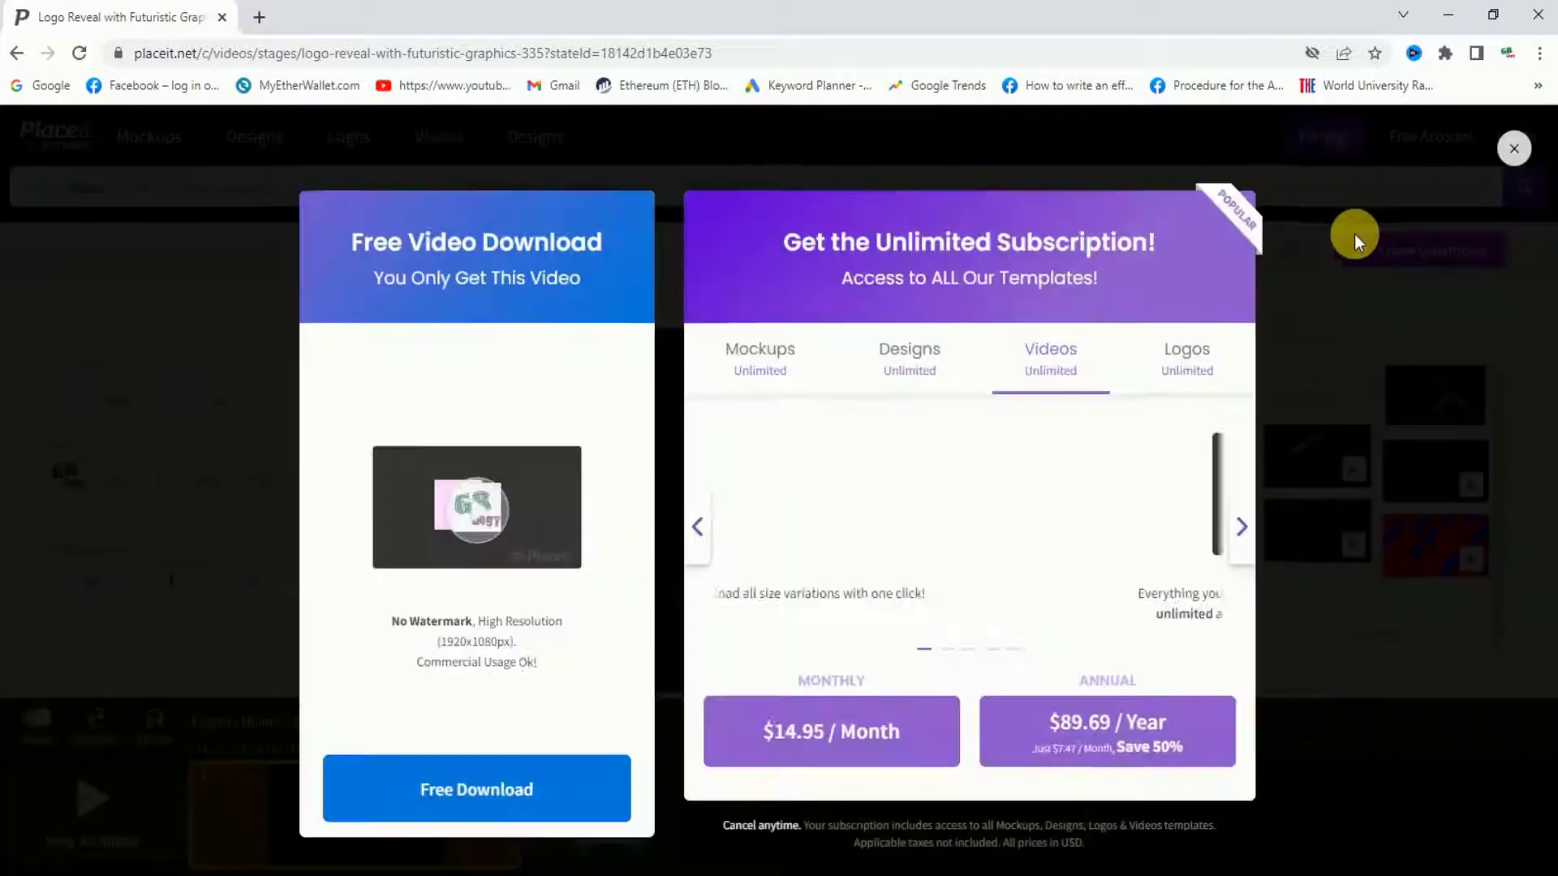
left_click(430, 795)
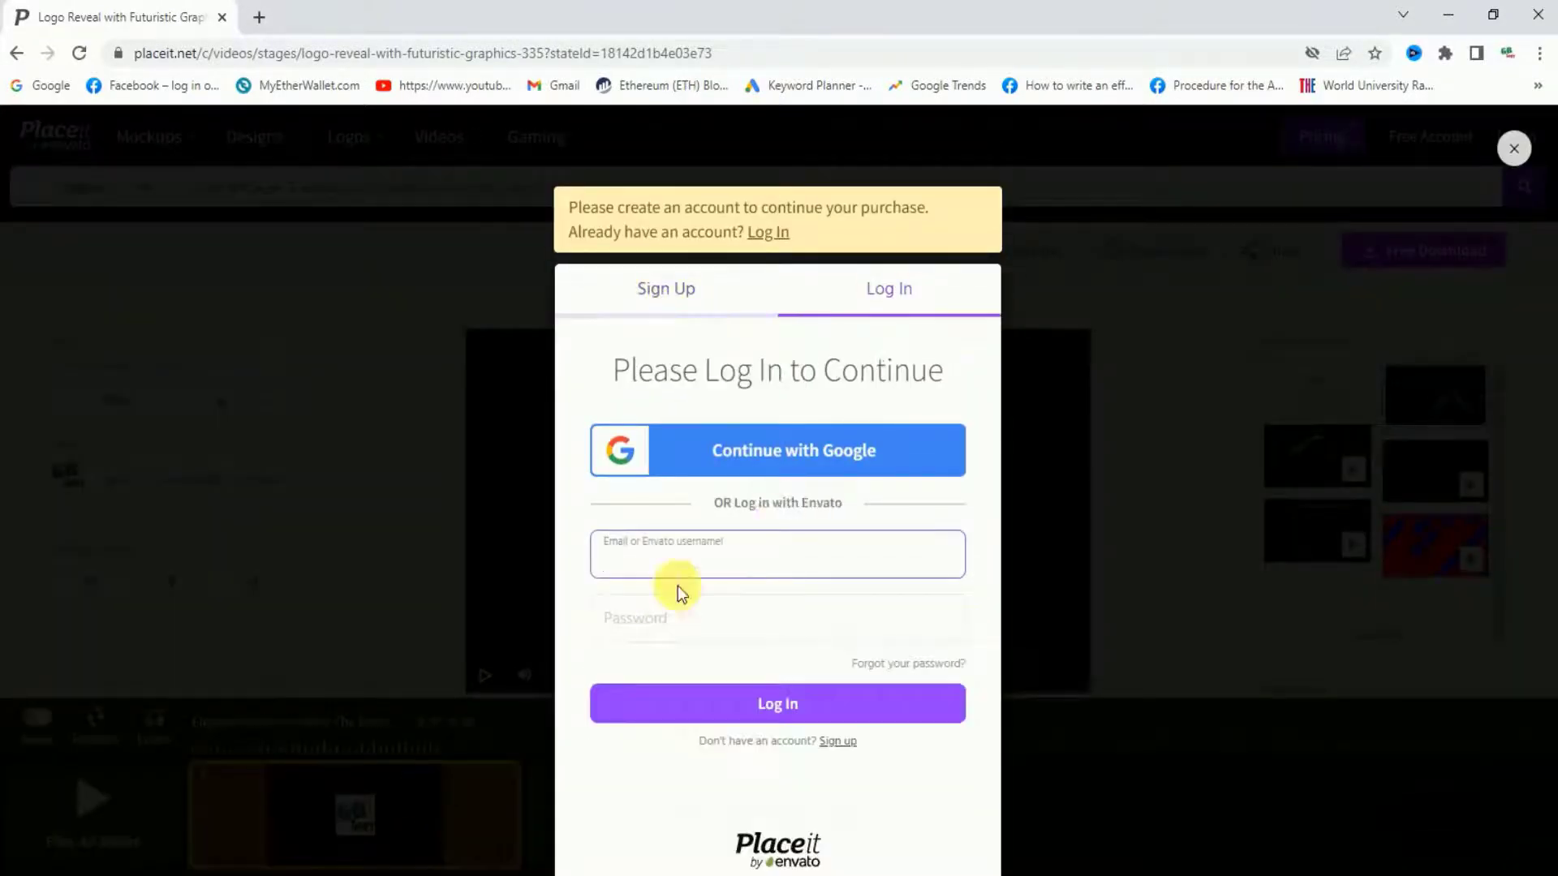
left_click(696, 616)
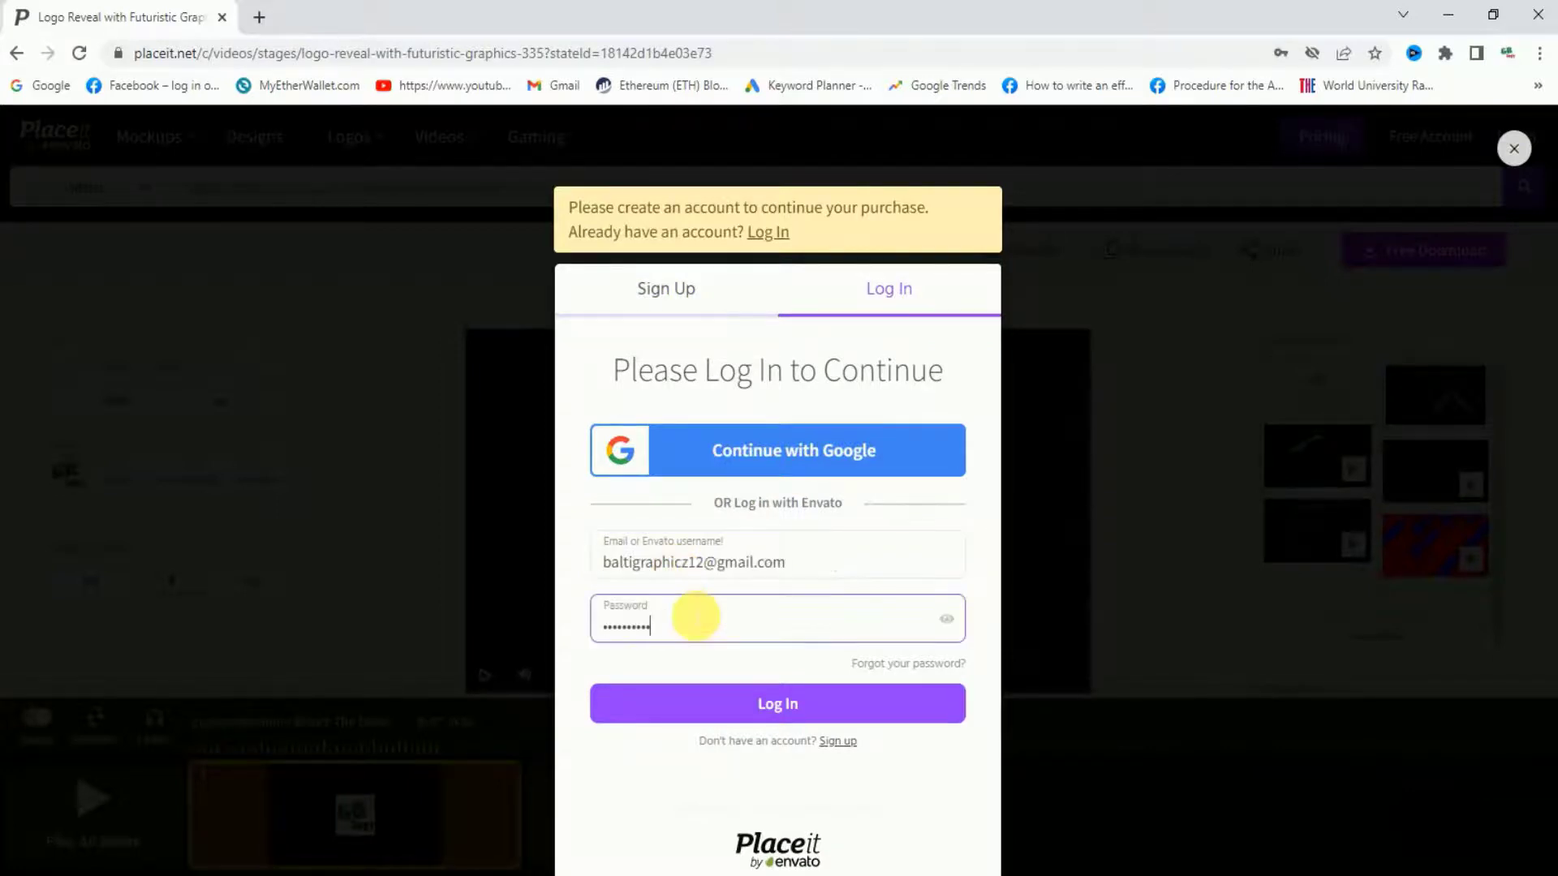
left_click(712, 701)
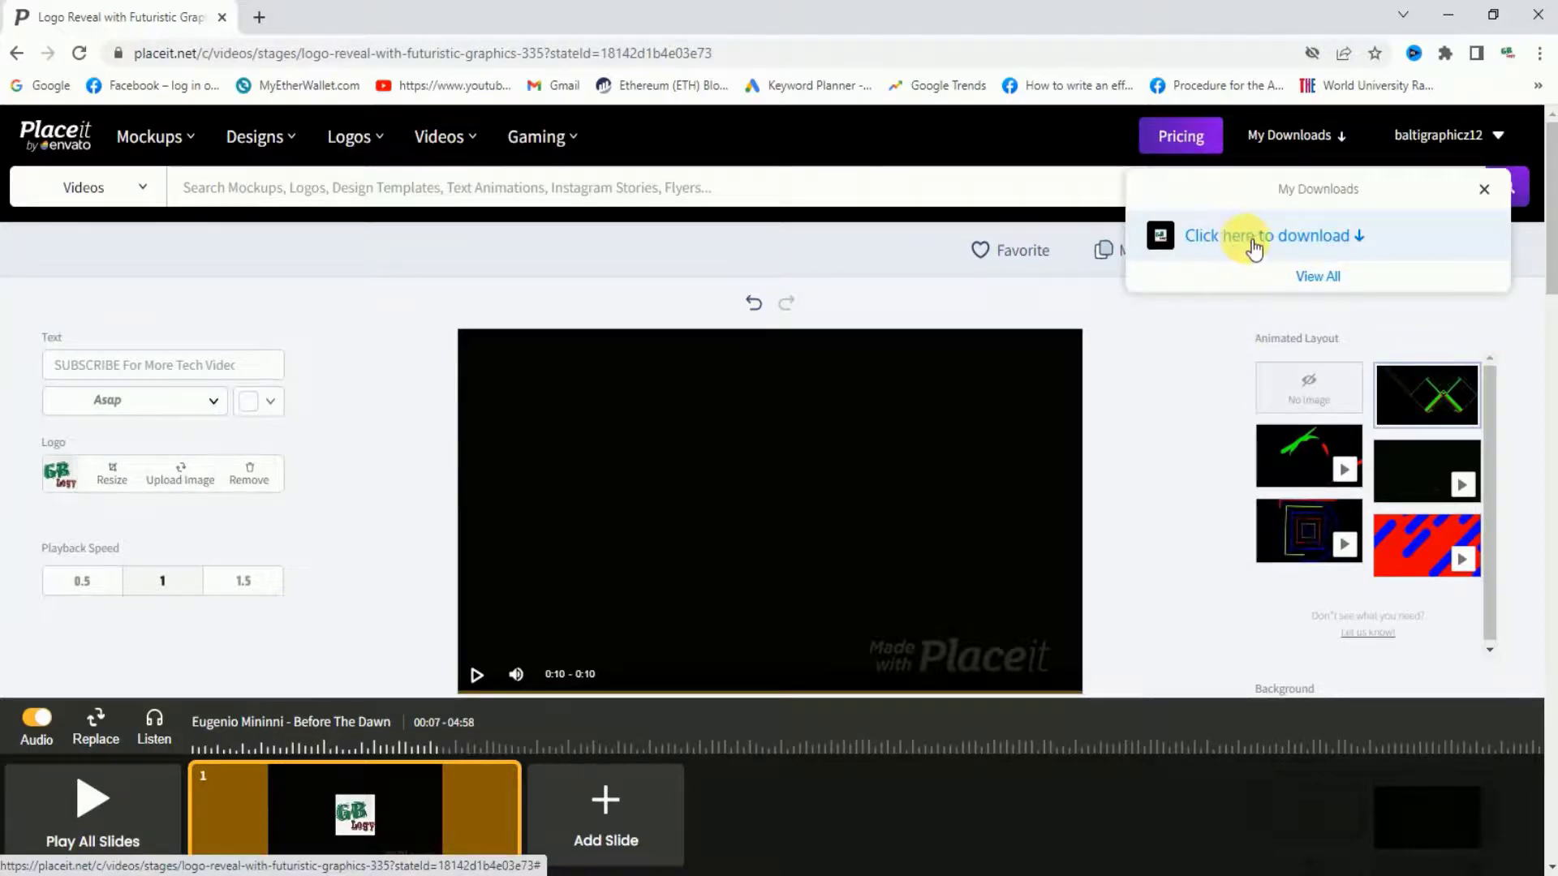
Download the finished intro and play logo-reveal-with-futuristic-graphics-335.mp4 in VLC media player
left_click(1253, 243)
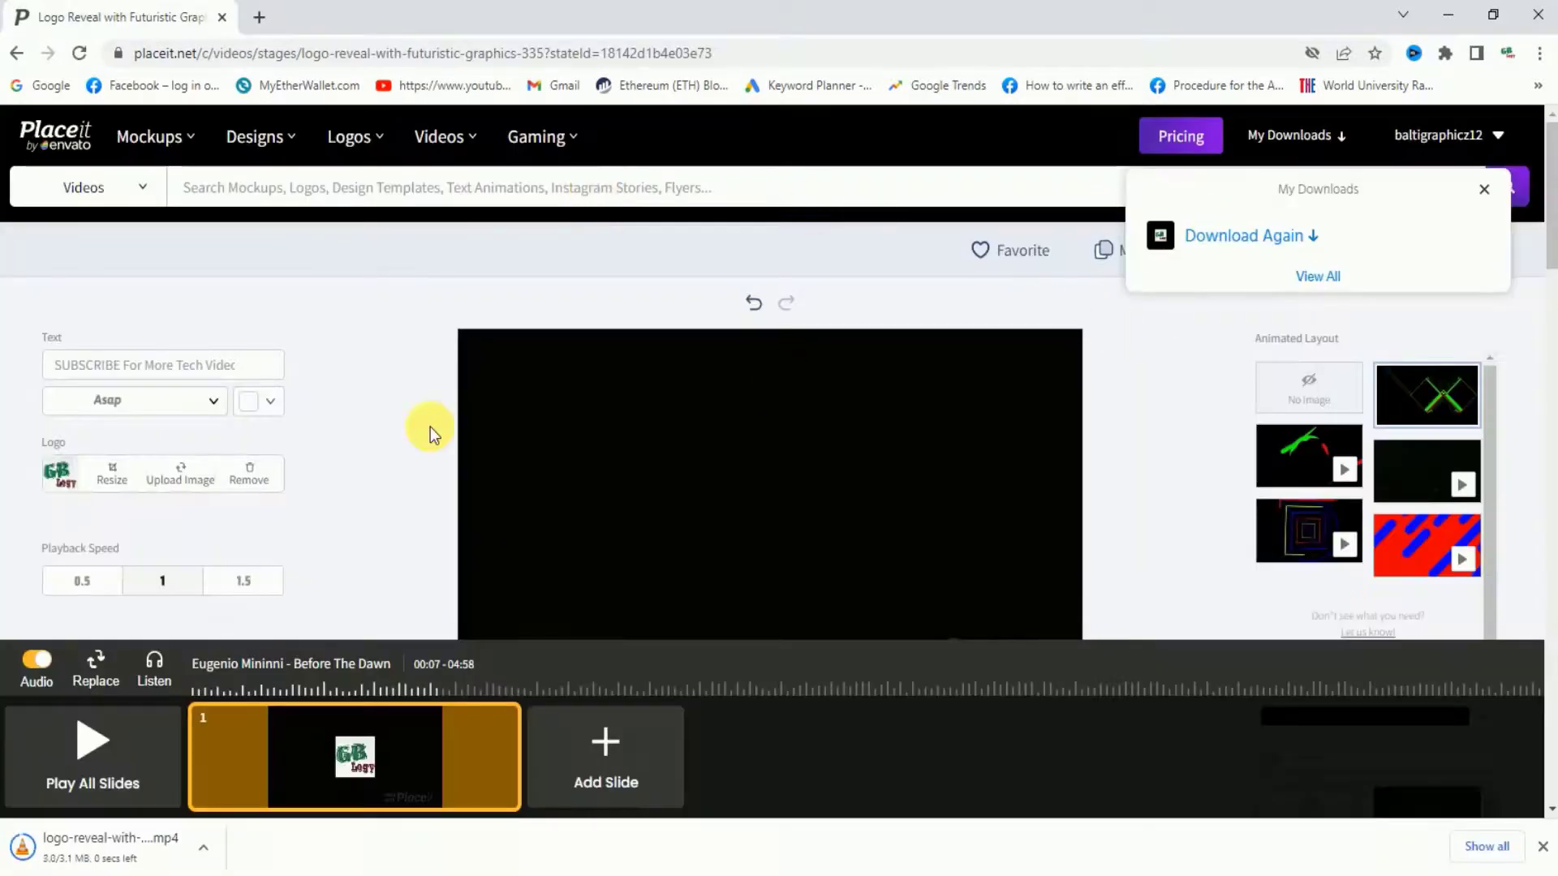
left_click(203, 847)
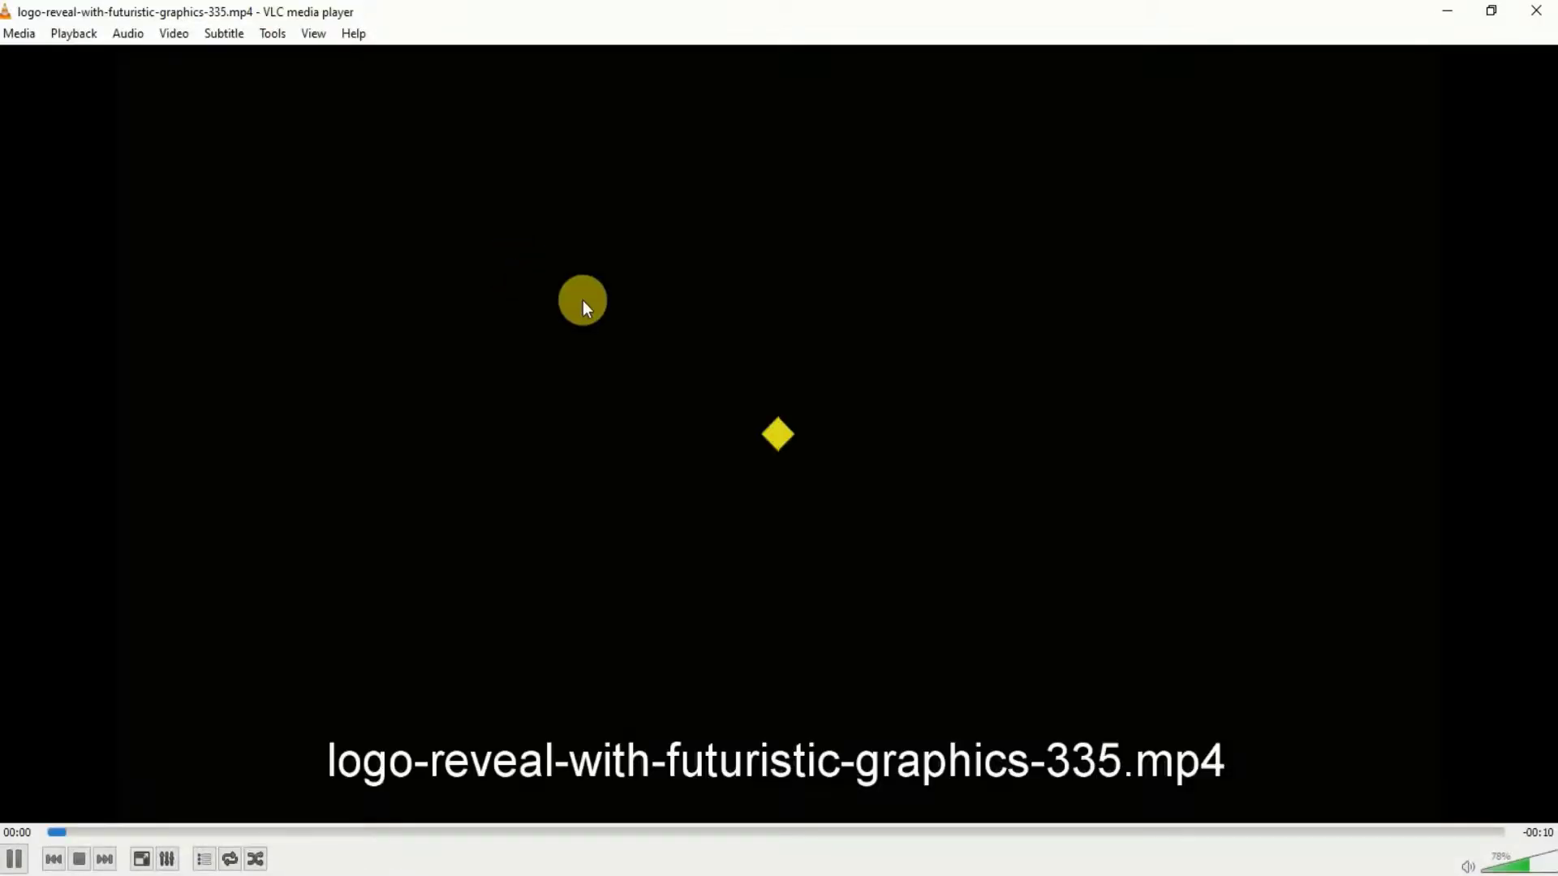
double_click(883, 336)
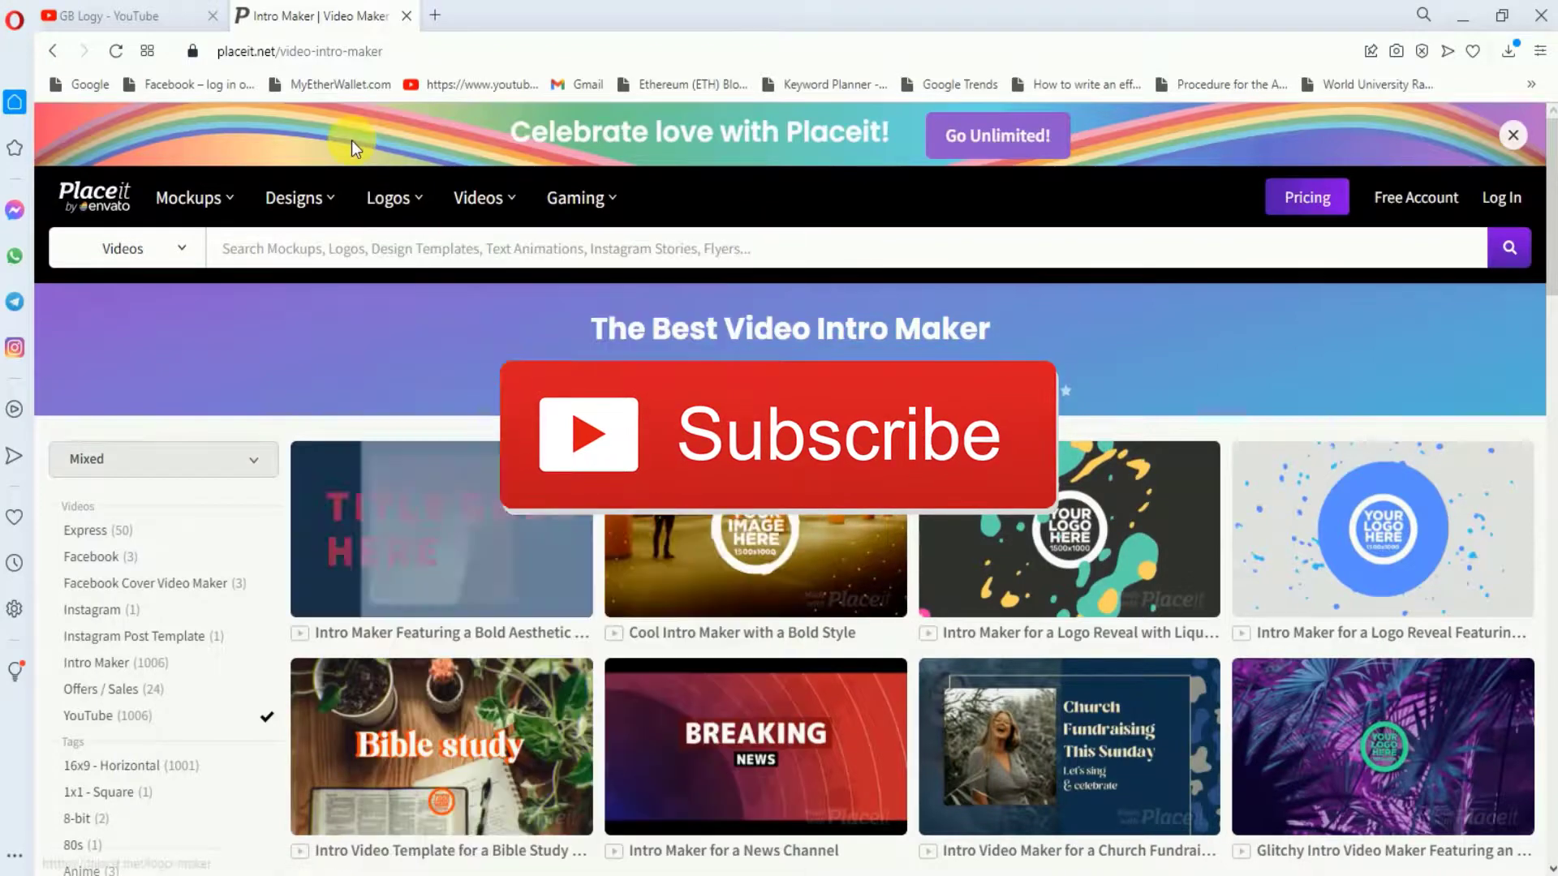
Switch to the GB Logy YouTube channel, browse its created playlists, and play the "Youtube for beginners" playlist
left_click(130, 15)
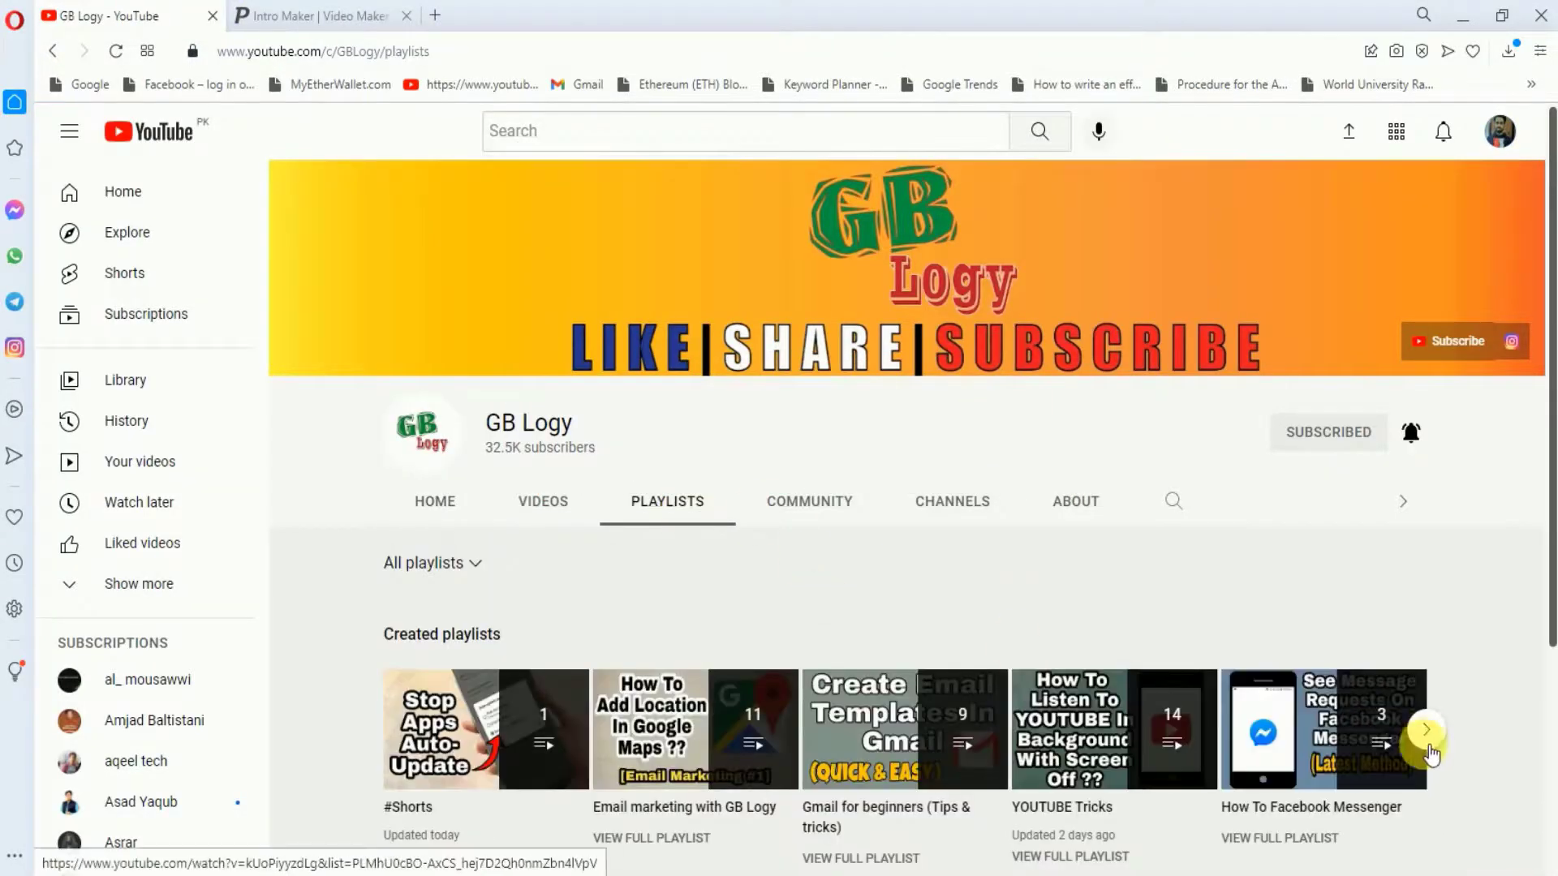
left_click(1428, 746)
left_click(1426, 734)
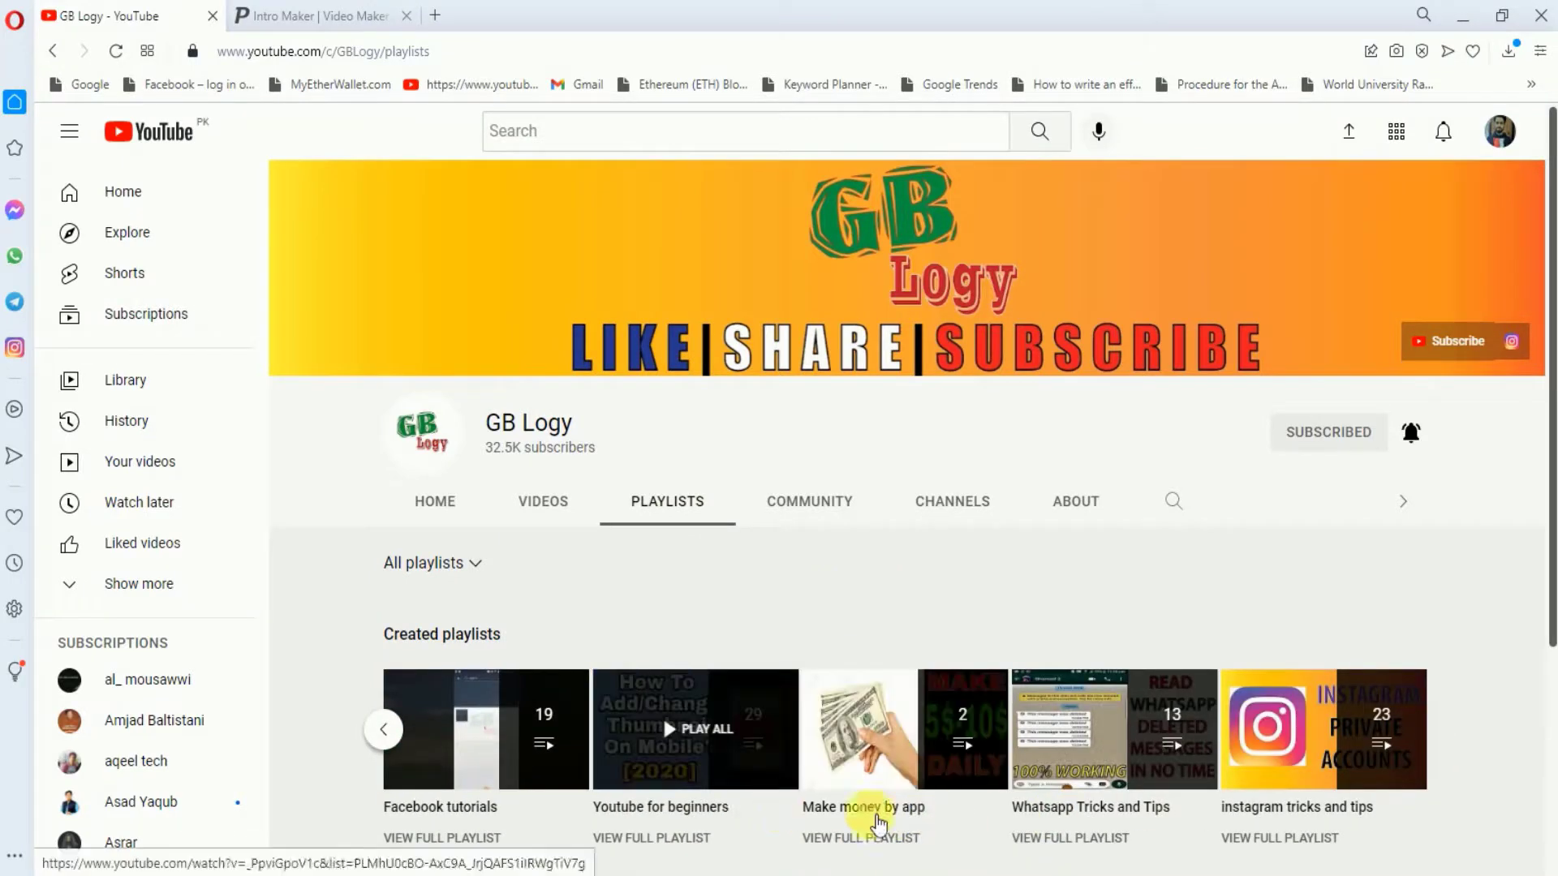
left_click(683, 734)
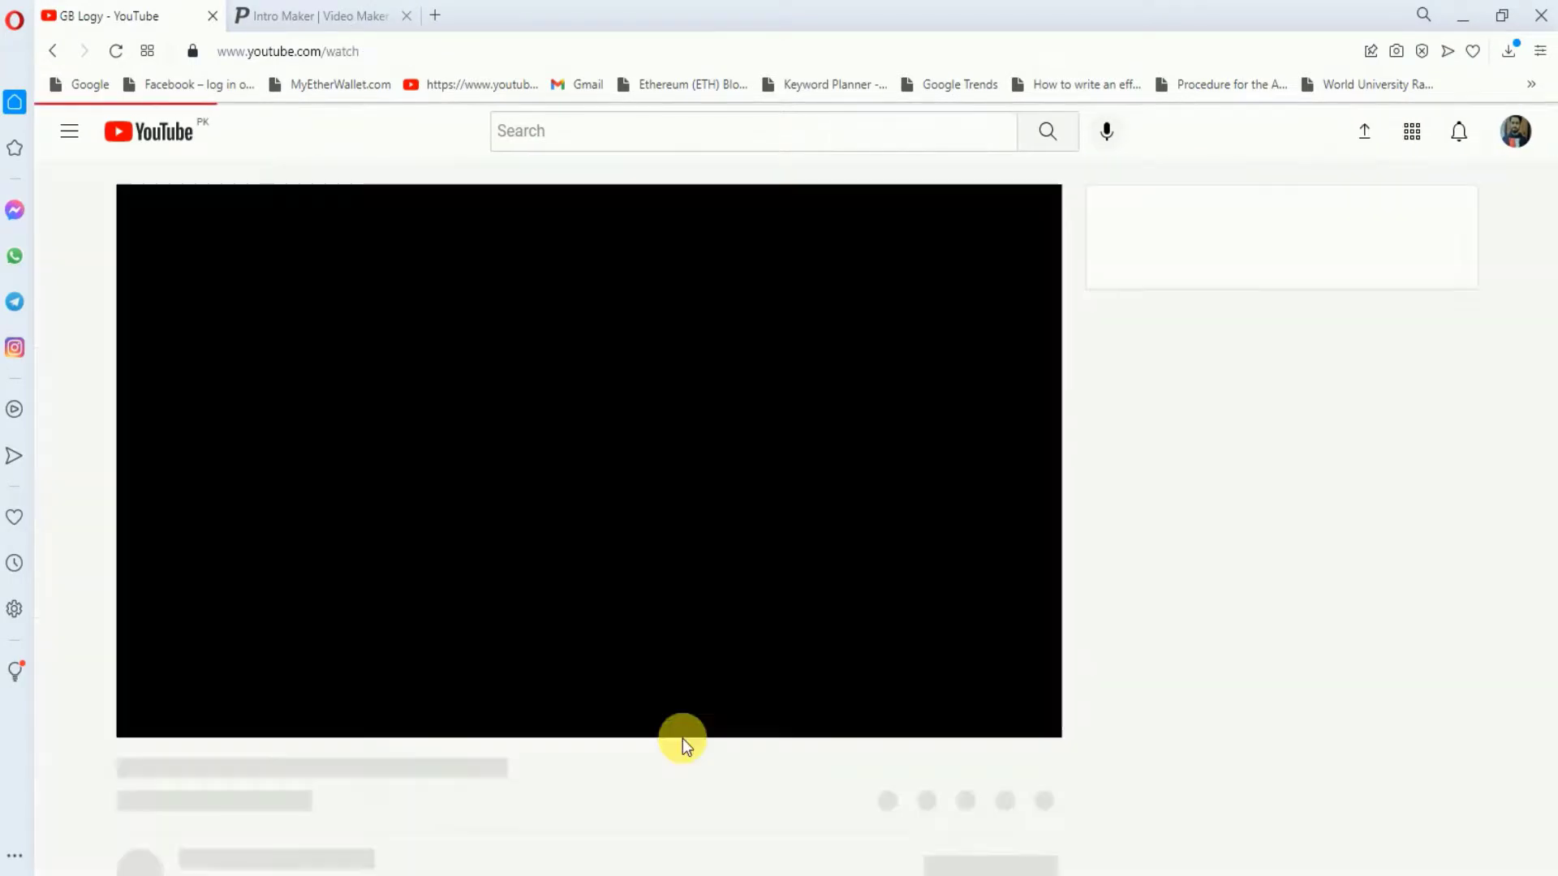